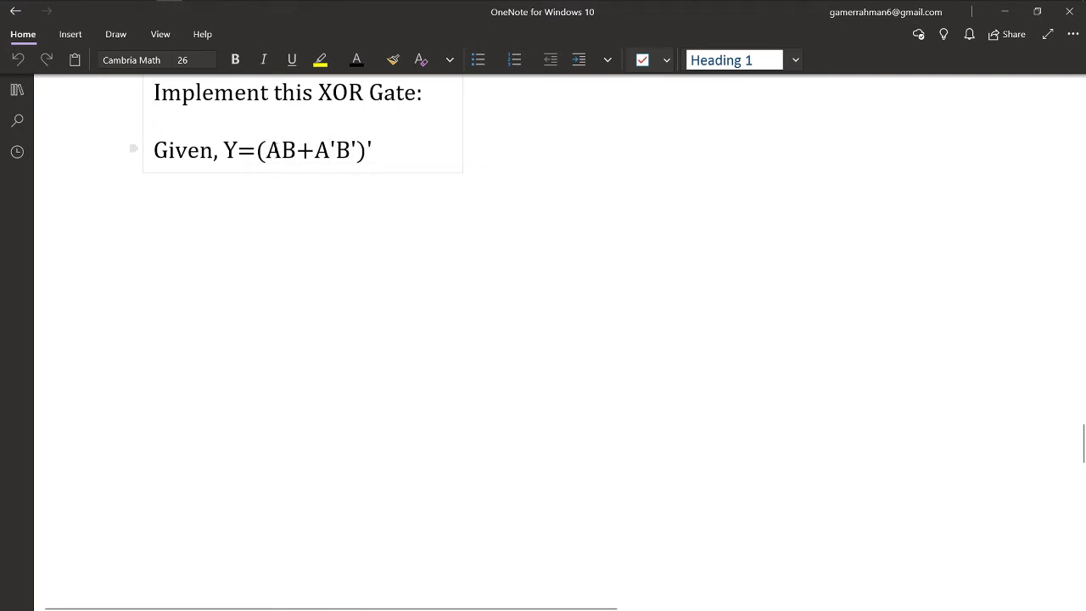
Examine the XOR gate task and the given expression Y=(AB+A'B')' in the notes.
drag(280, 150, 336, 150)
drag(266, 150, 360, 153)
click(370, 151)
double_click(370, 147)
click(419, 162)
double_click(339, 92)
scroll(339, 98, up, 1)
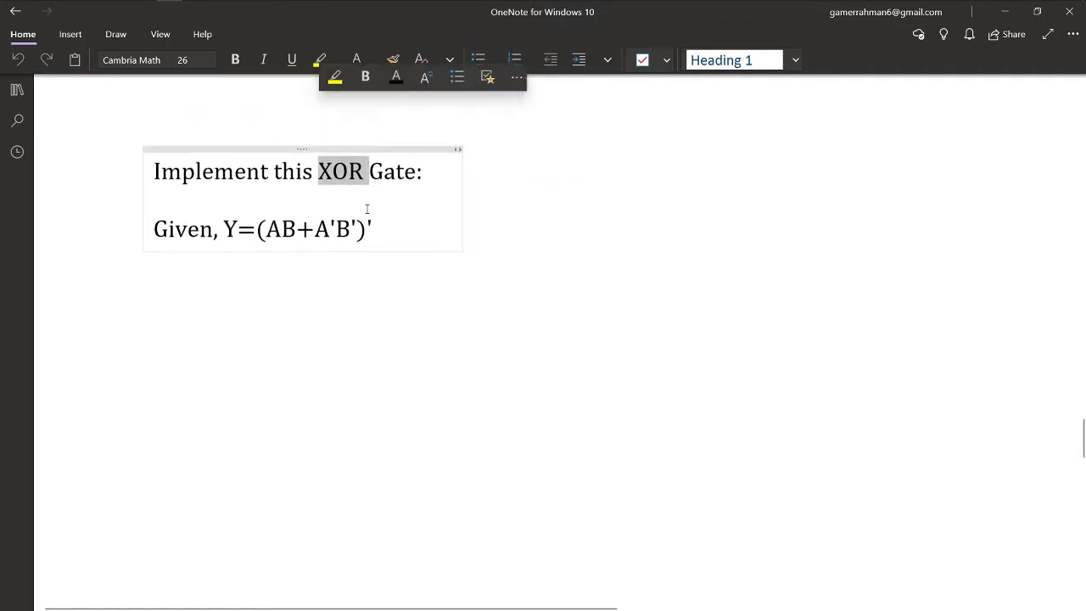
click(358, 288)
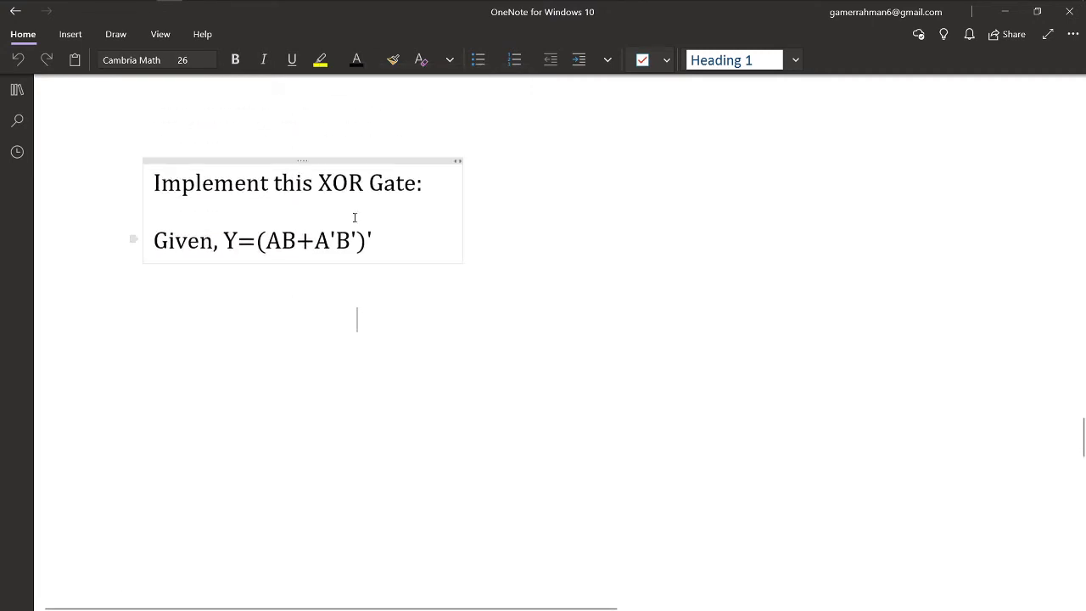
drag(374, 241, 223, 241)
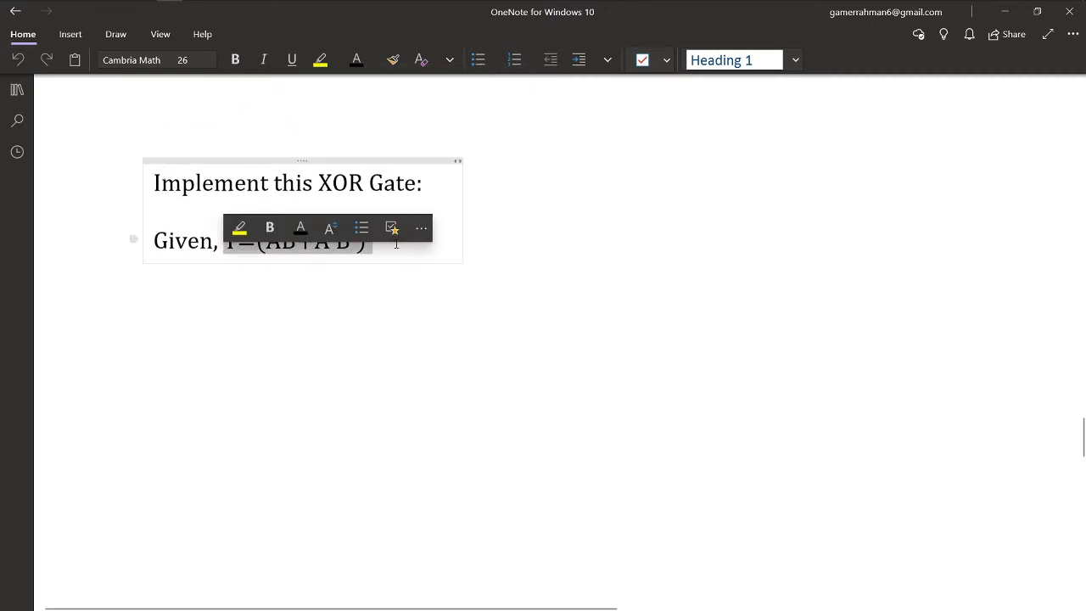
click(411, 268)
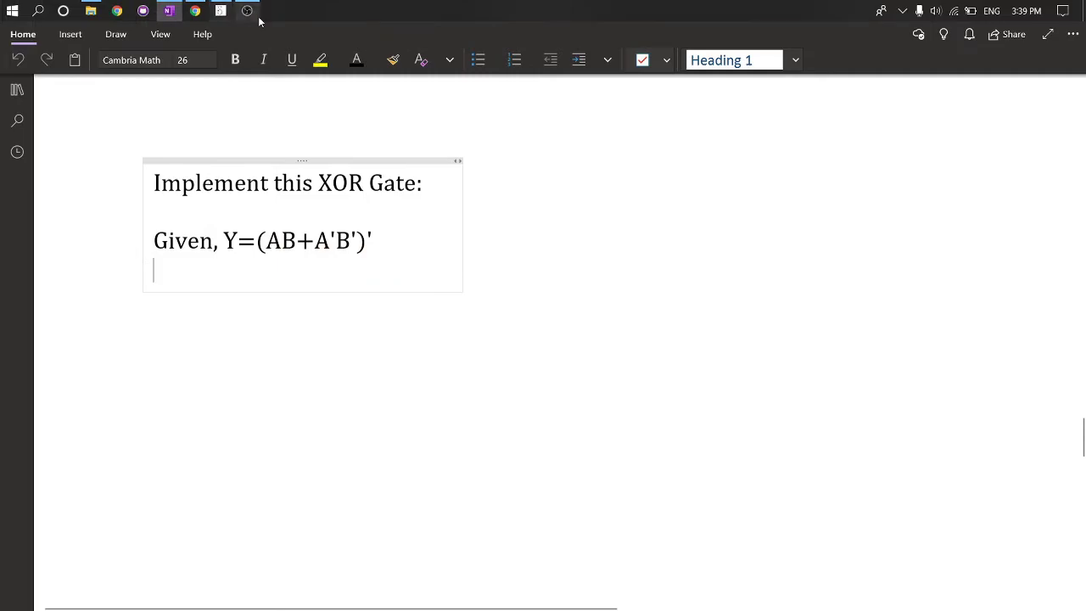
Switch to DSCH and add the text label Y=(AB+A'B')' near the top centre of the schematic.
click(220, 11)
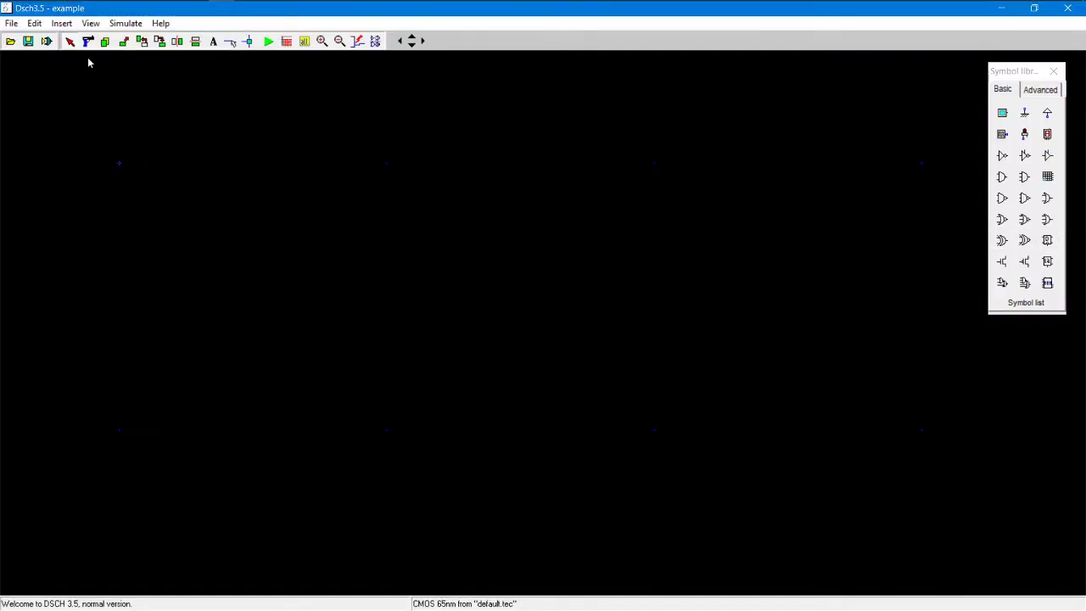
click(441, 248)
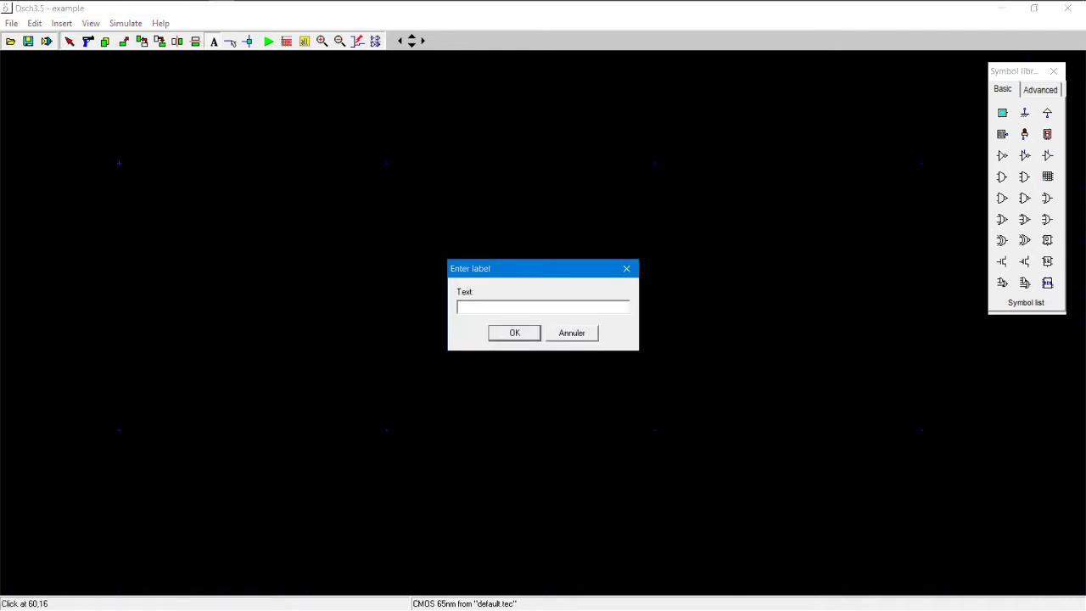
text(Y=(AB+A'B)
click(529, 339)
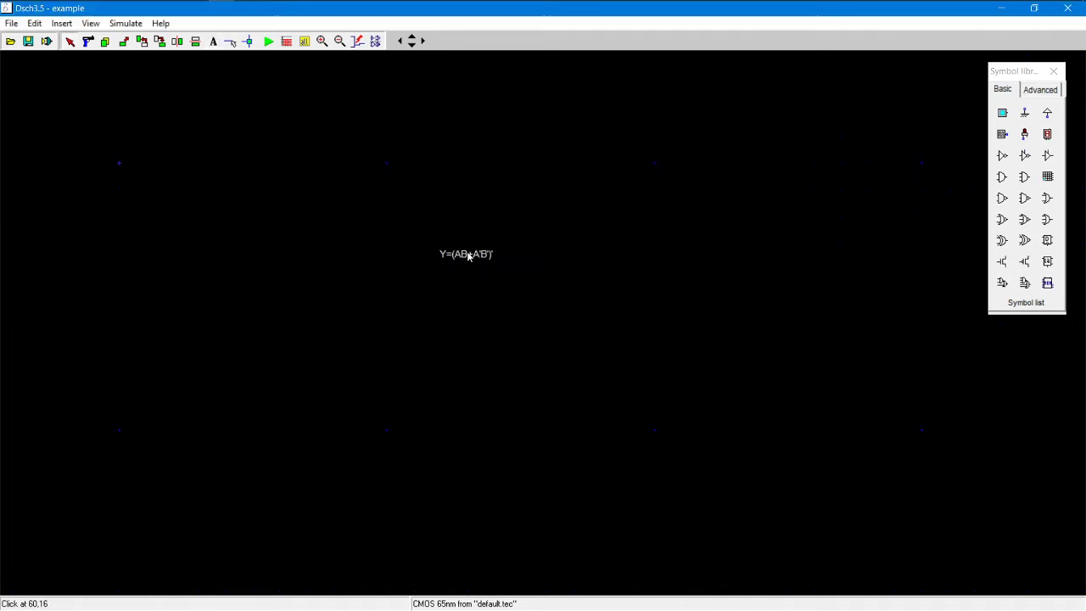
click(533, 149)
Insert the user symbol And.sym on the left side of the schematic, below the expression label.
click(61, 23)
click(95, 39)
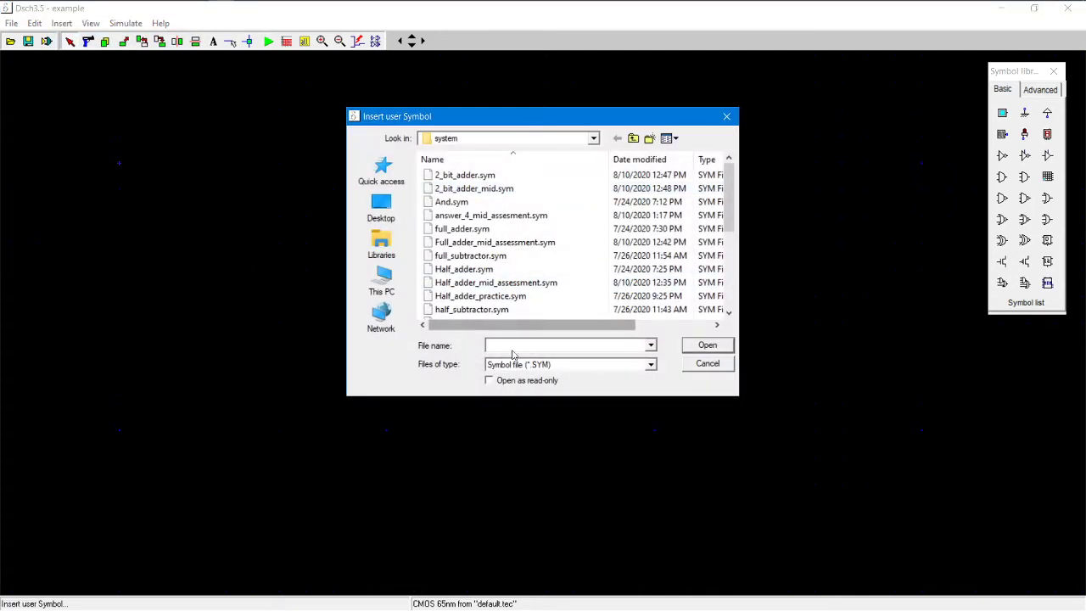
text(And)
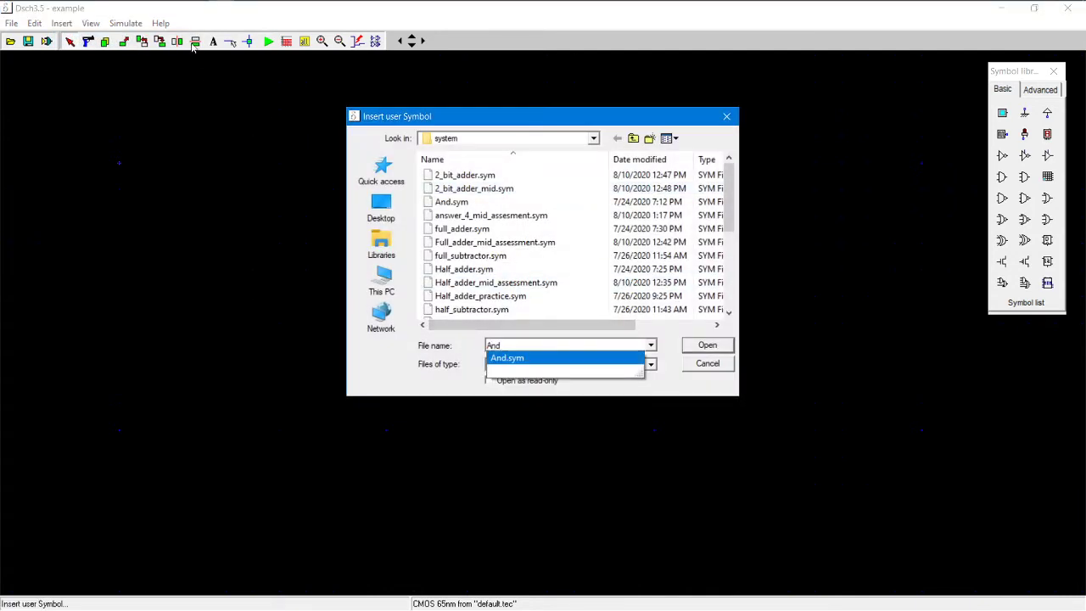
click(538, 363)
click(706, 345)
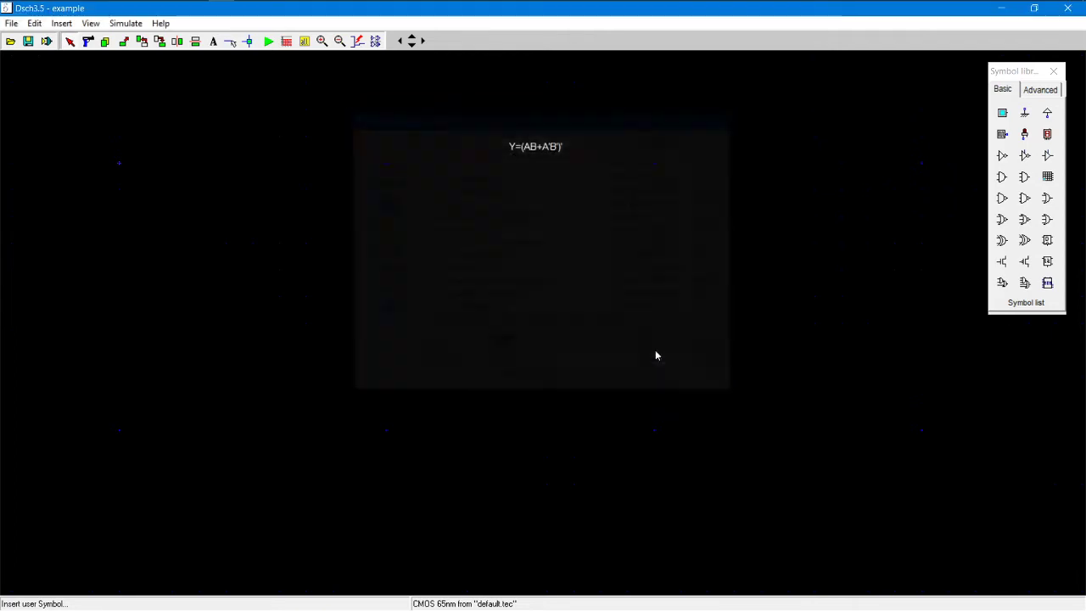
click(471, 347)
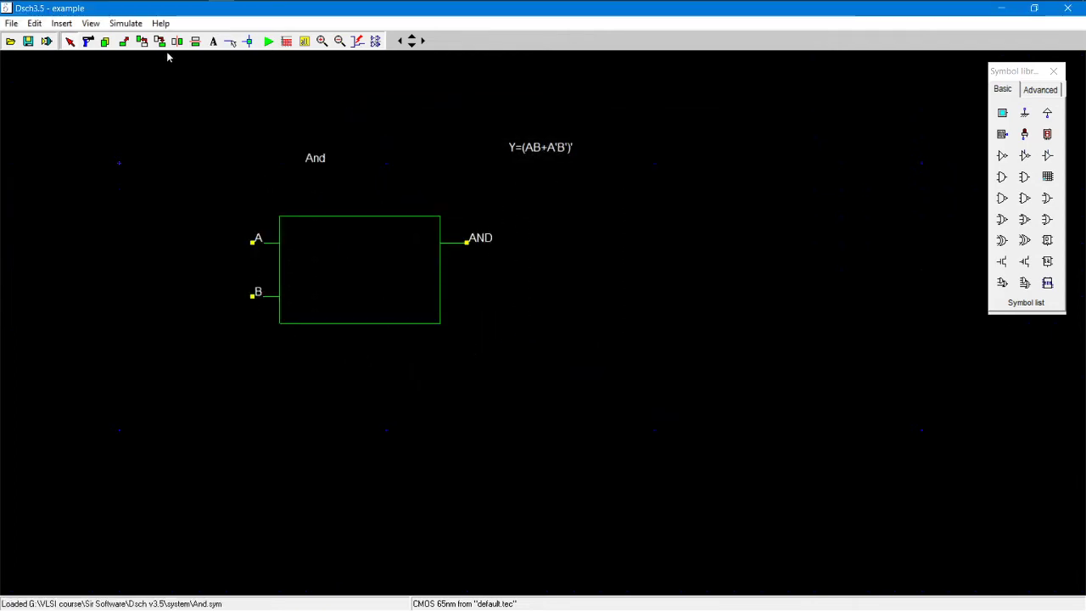
Insert a second And.sym user symbol directly below the first AND symbol.
click(61, 23)
click(84, 40)
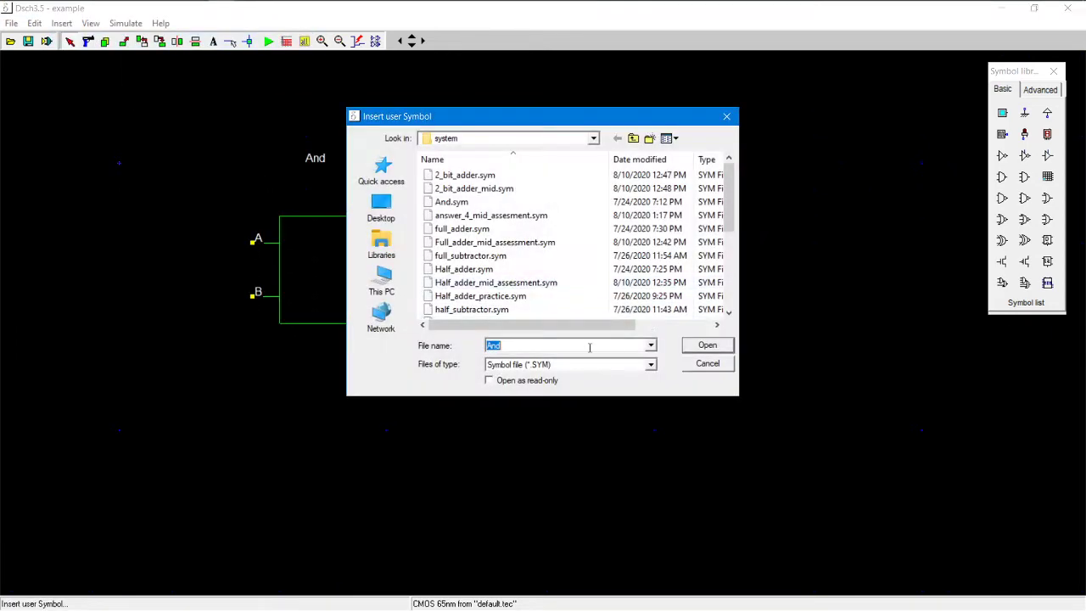
click(707, 348)
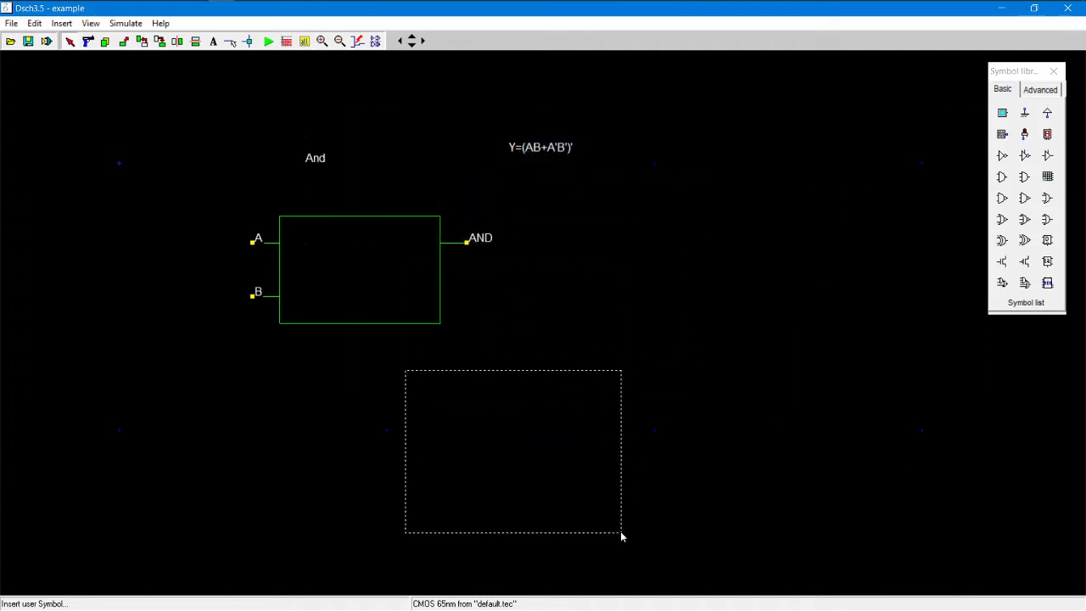
click(476, 526)
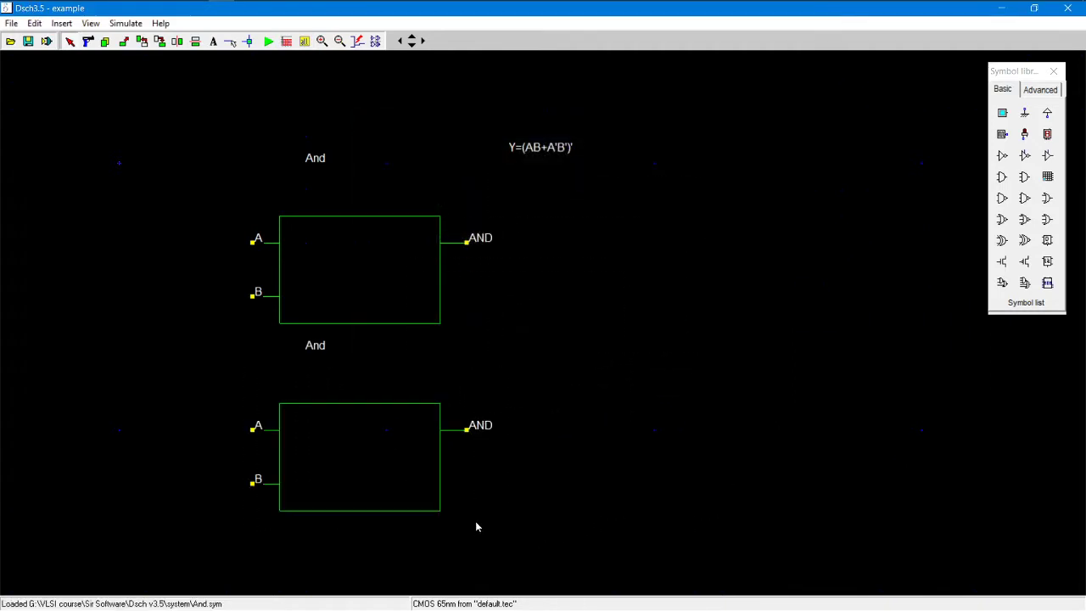
Insert the user symbol OR.sym to the right of the two AND symbols, midway between them in height.
click(61, 23)
click(95, 41)
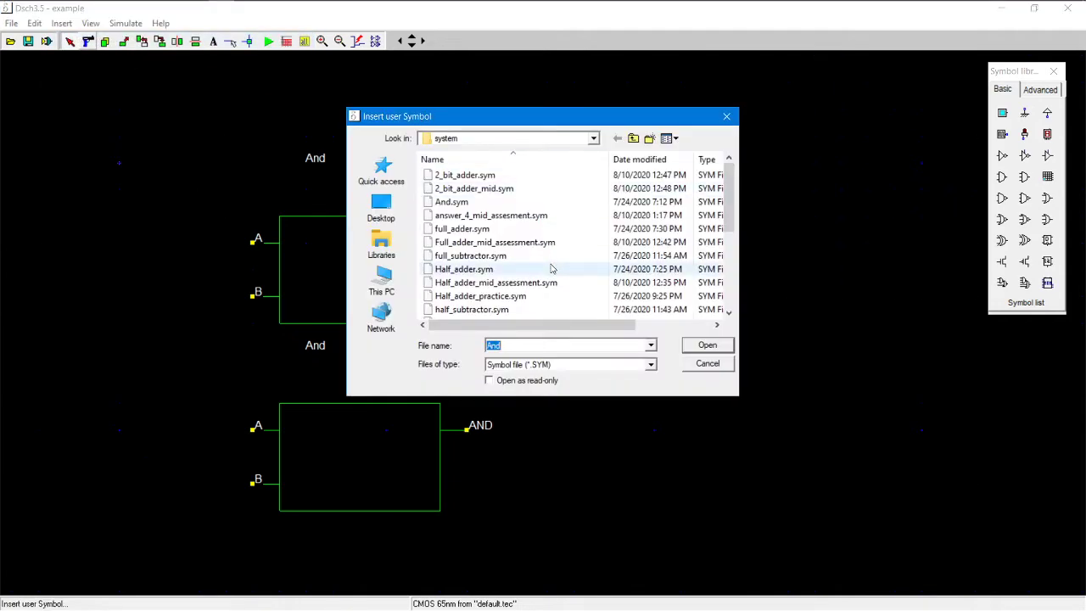
text(Or)
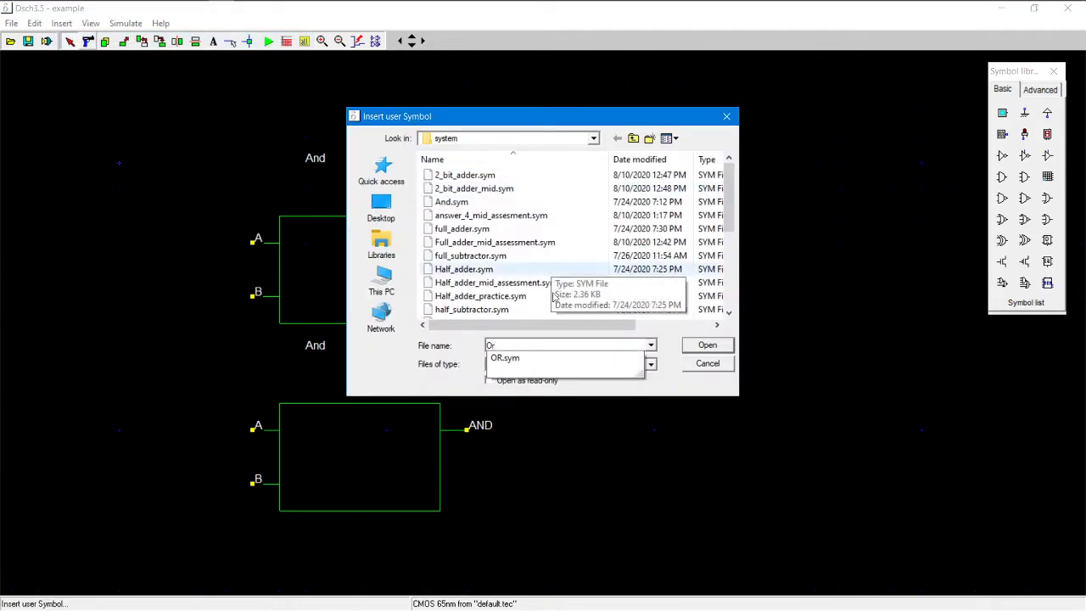
click(560, 358)
click(560, 364)
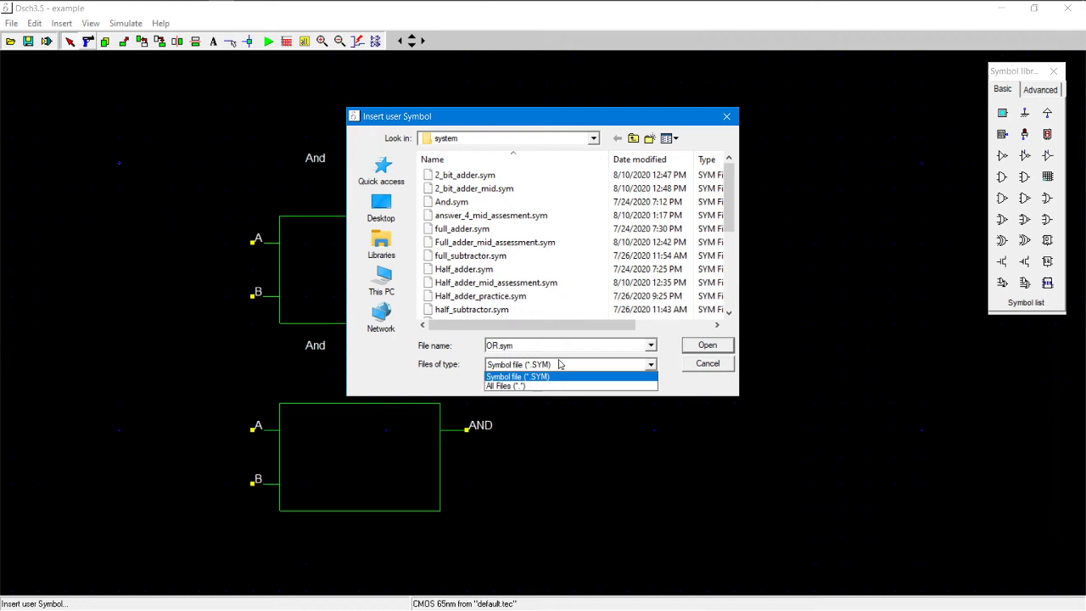
click(704, 346)
click(704, 347)
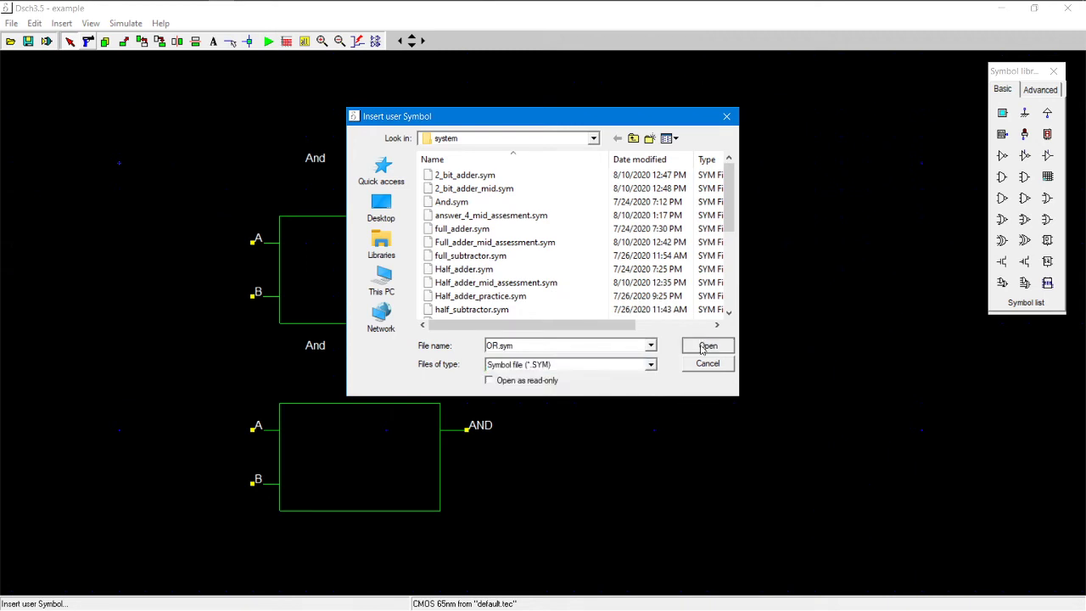
click(799, 427)
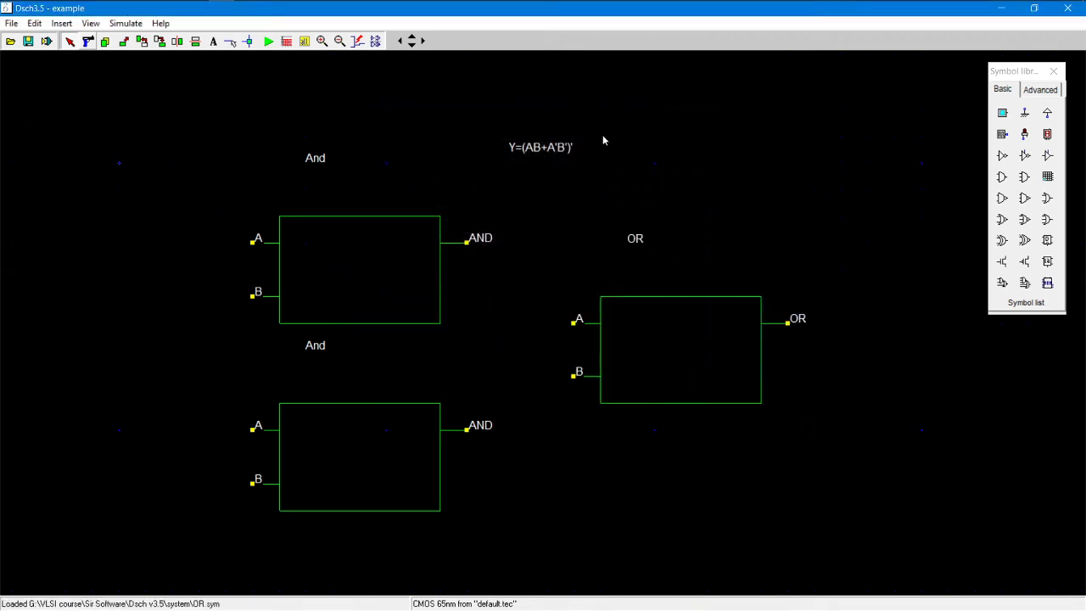
Insert the user symbol inverter.sym to the right of the OR symbol.
click(61, 23)
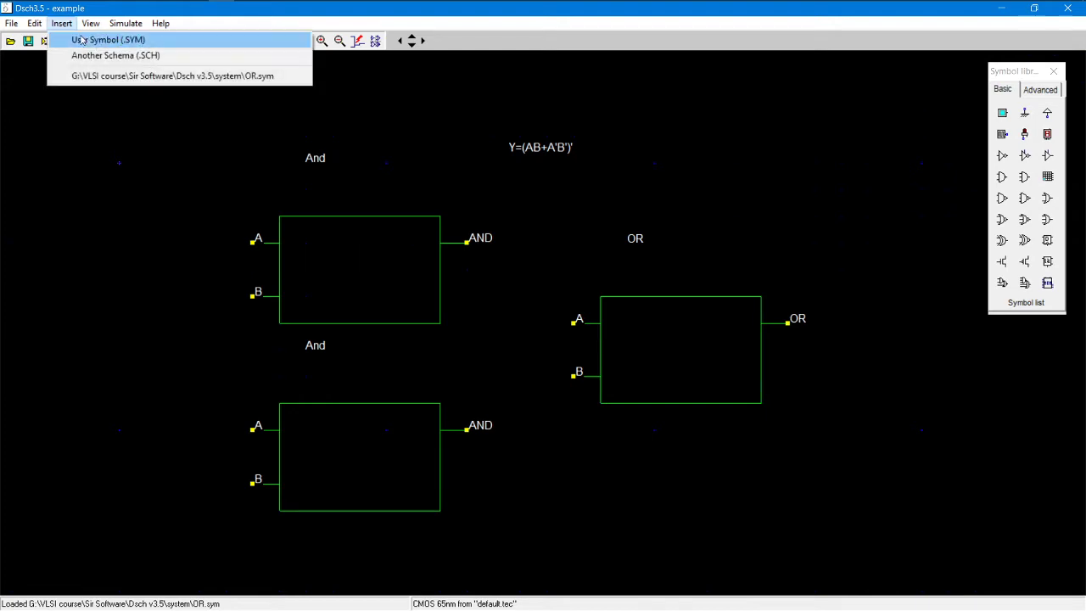
click(94, 39)
text(In)
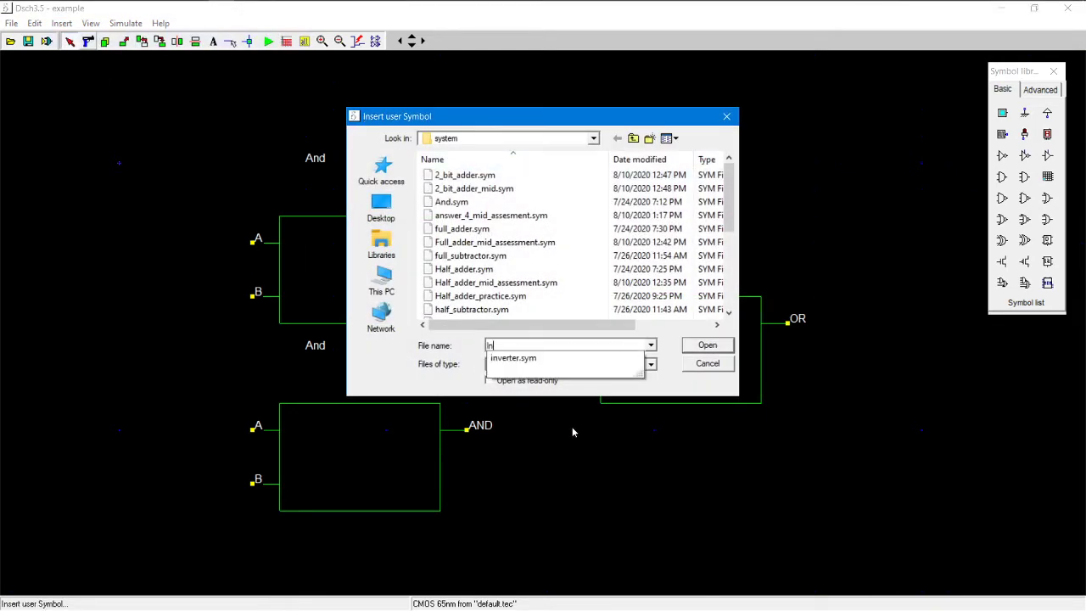
click(571, 360)
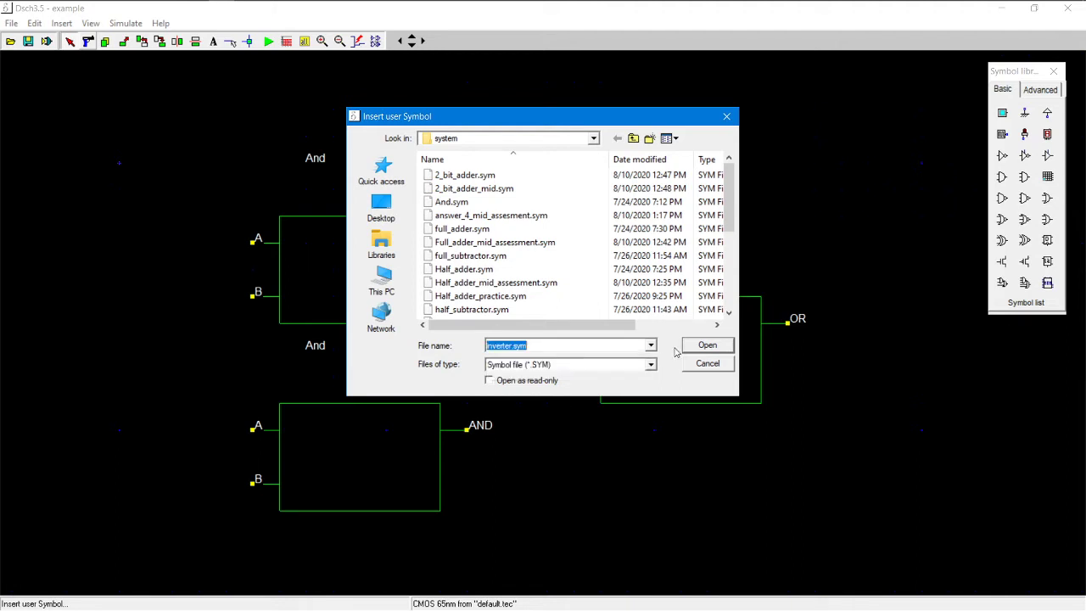
click(707, 346)
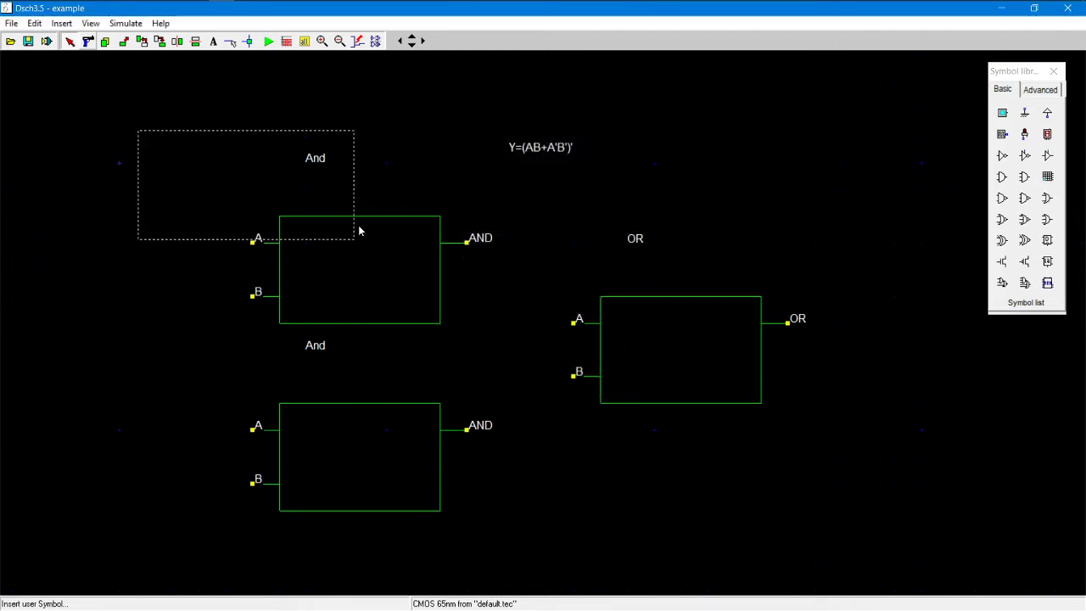
click(1045, 378)
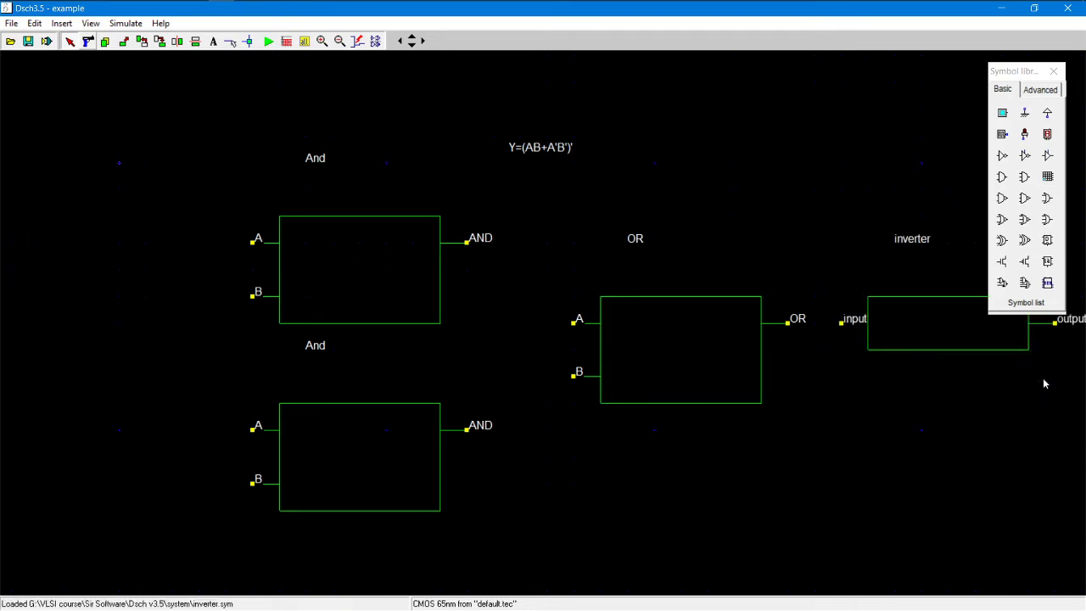
Rearrange the AND, OR and inverter symbols into a signal chain and move the expression label above the inverter.
click(339, 41)
drag(427, 274, 364, 223)
drag(434, 412, 362, 342)
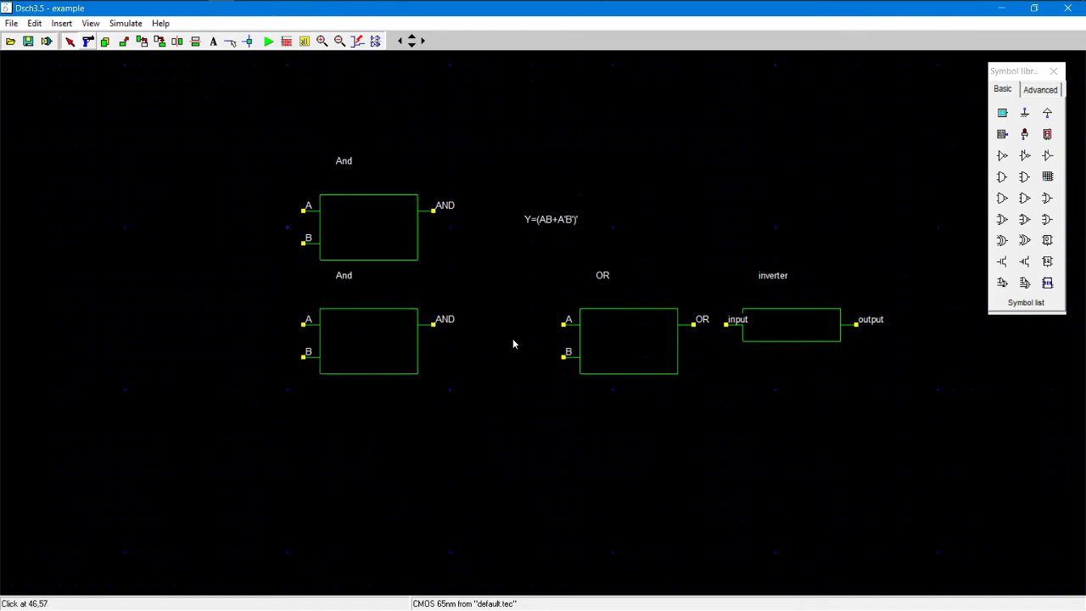
drag(629, 336, 565, 274)
drag(560, 220, 798, 116)
drag(821, 335, 789, 268)
Insert a second inverter.sym left of the AND symbols and rotate it upright with its input on top.
click(61, 23)
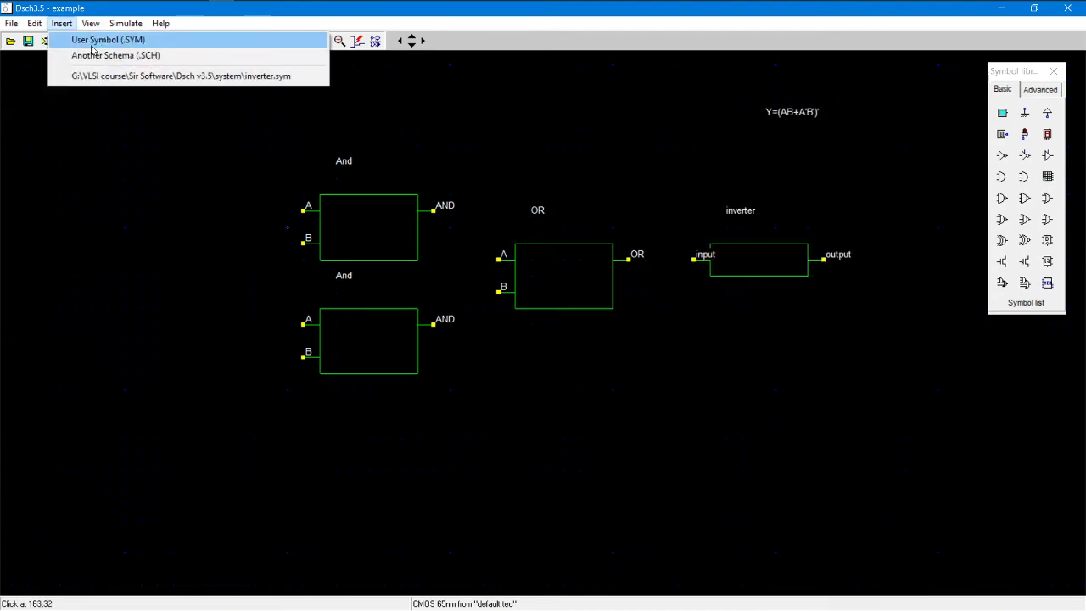
click(93, 39)
click(708, 344)
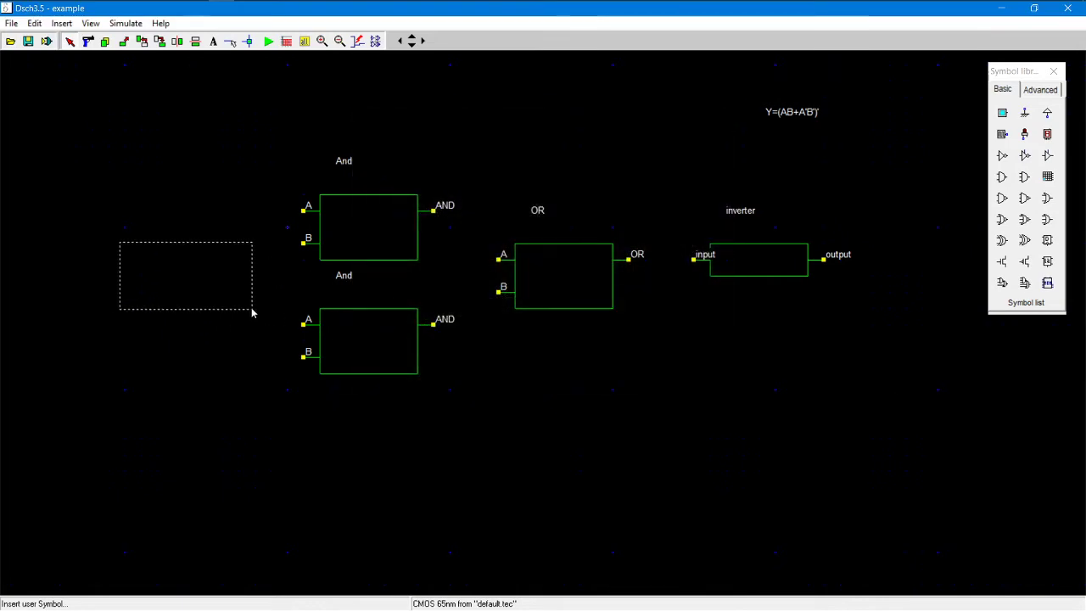
click(211, 340)
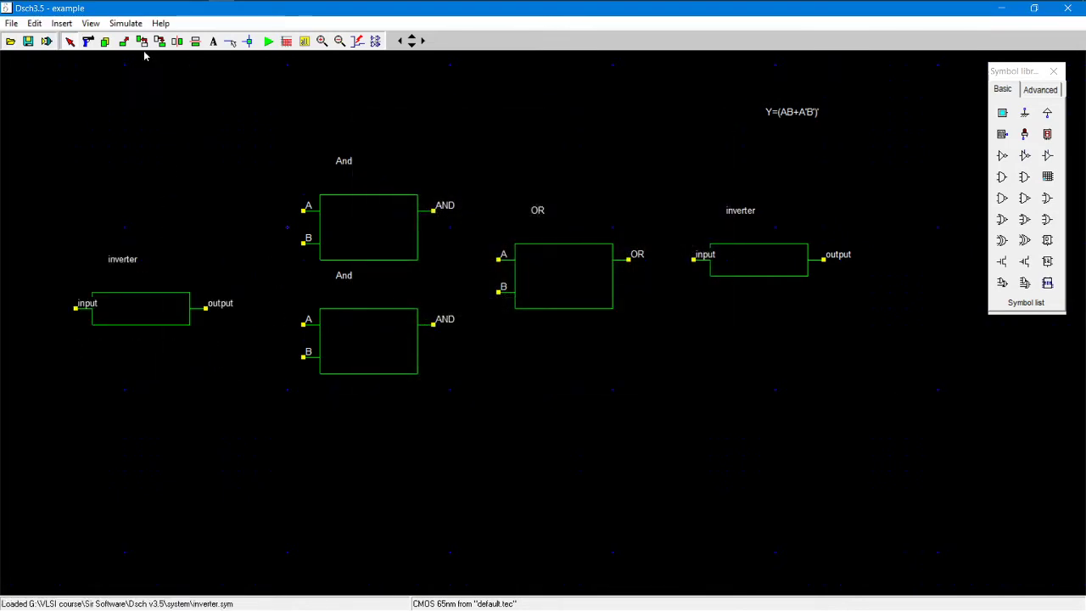
click(168, 313)
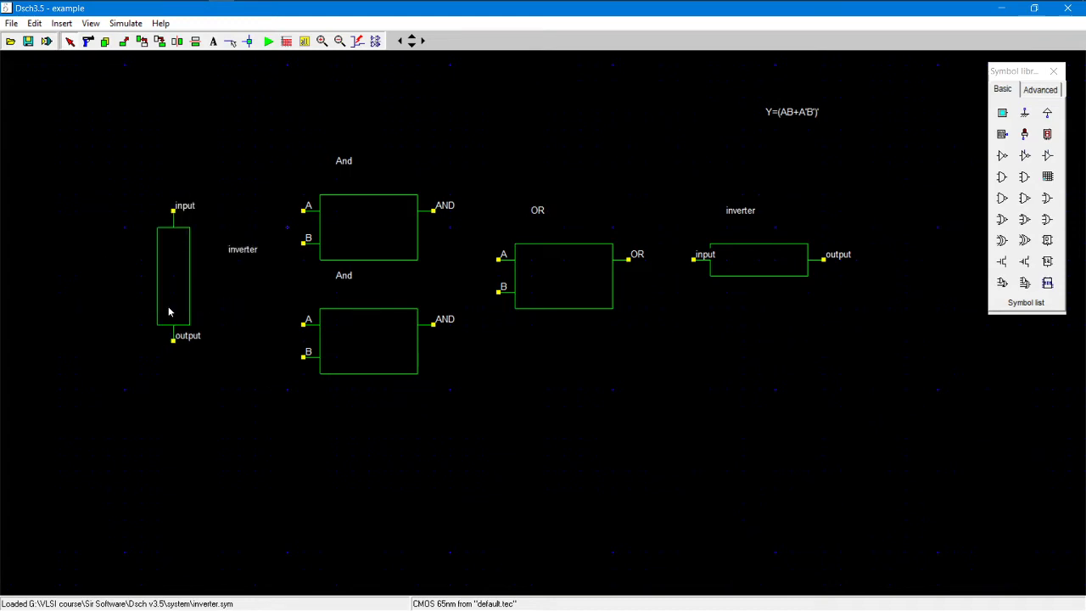
drag(167, 293, 90, 318)
Space out the layout by moving the lower AND down, the upper AND slightly right and the upright inverter slightly down.
drag(422, 330, 383, 388)
drag(395, 248, 396, 245)
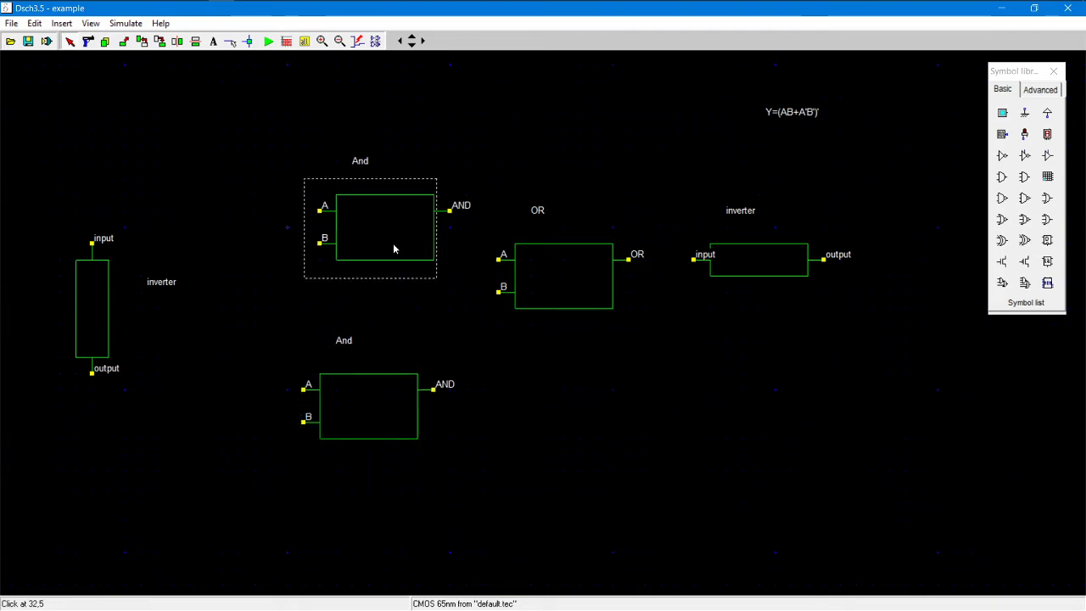
drag(113, 307, 115, 322)
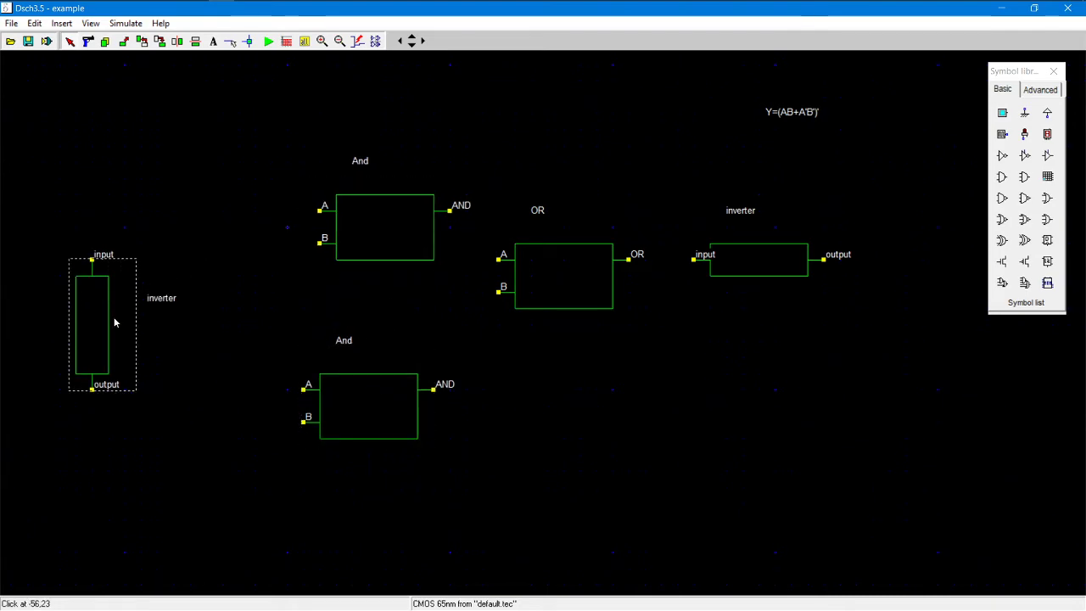
Insert a third inverter.sym, rotate it upright and place it between the upright inverter and the AND symbols.
click(62, 22)
click(107, 76)
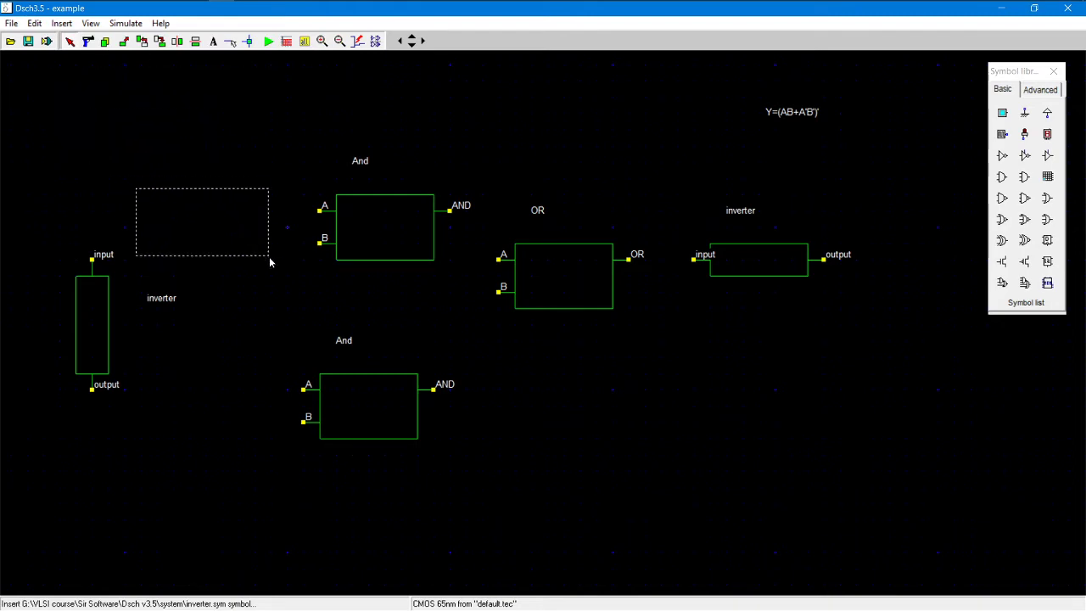
click(251, 222)
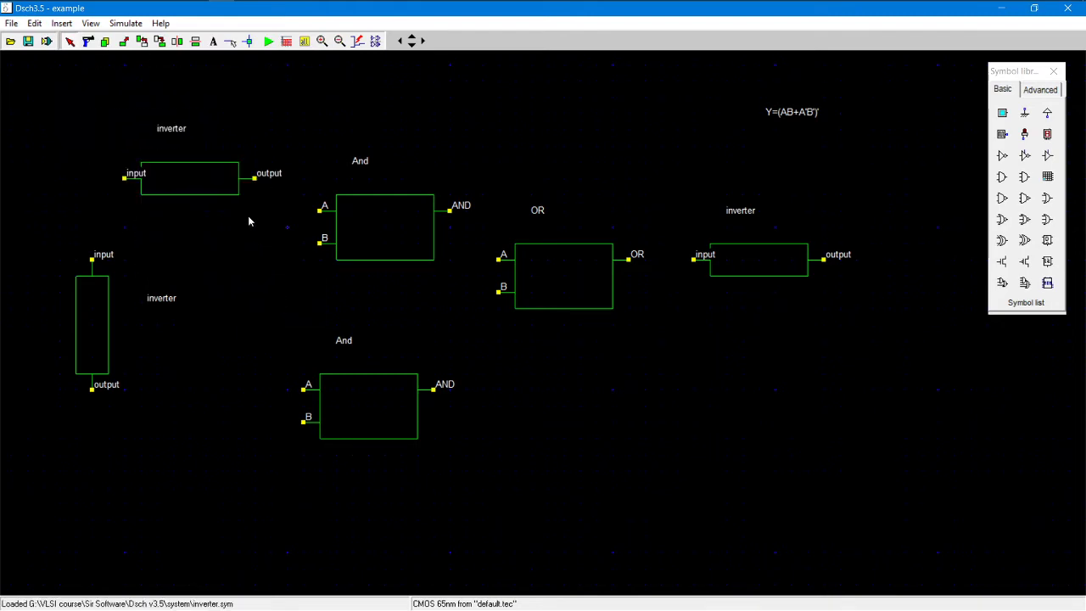
right_click(219, 175)
drag(219, 144, 155, 348)
Move the leftmost upright inverter further left and level with the neighbouring upright inverter.
click(88, 322)
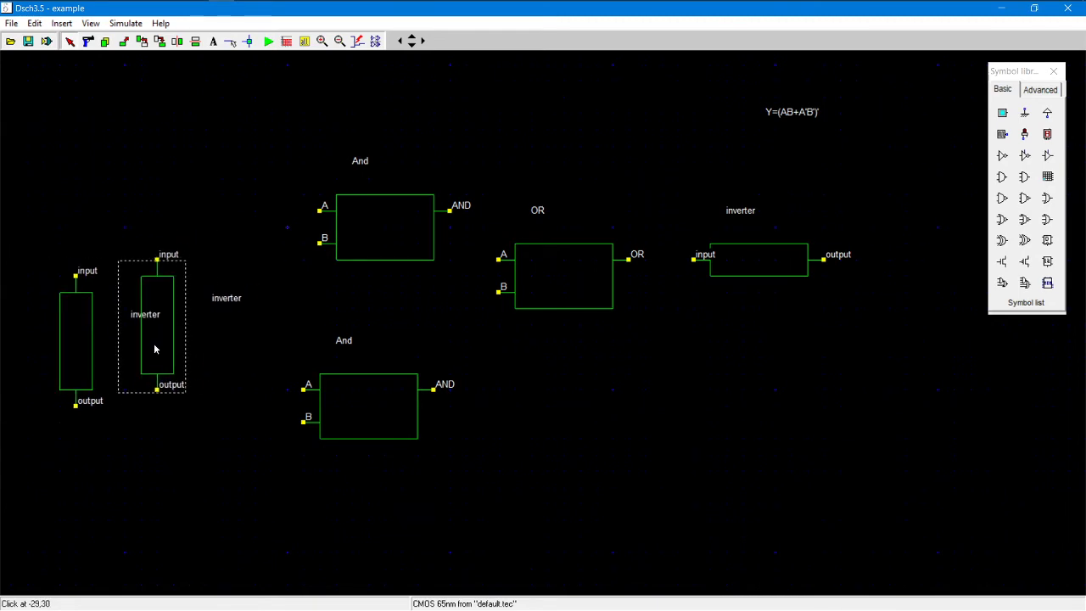
click(75, 342)
drag(74, 343, 58, 328)
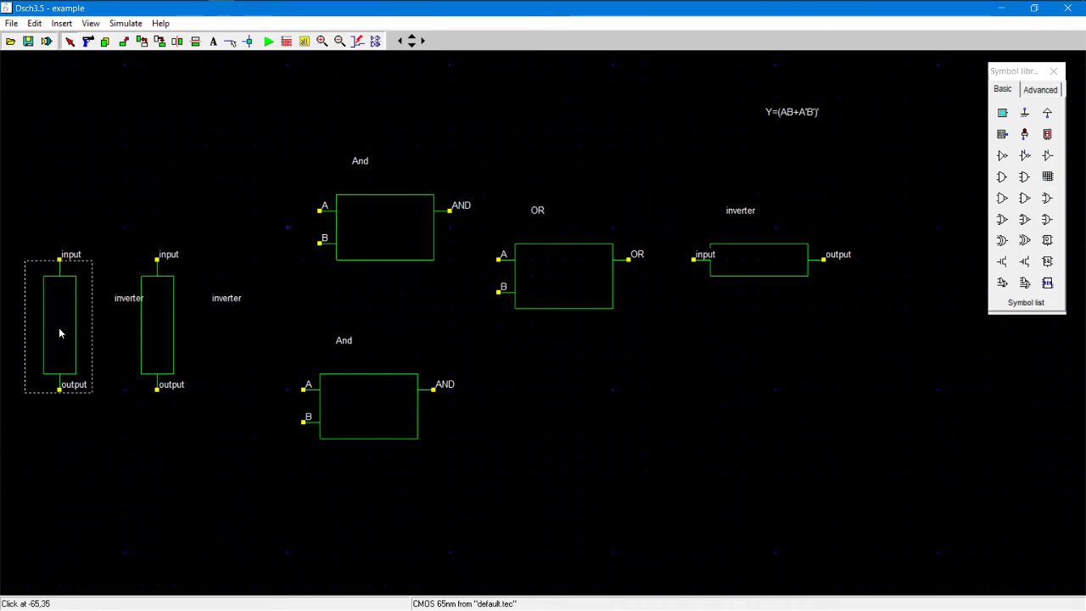
Move the lower AND symbol down and slightly right so it lines up directly beneath the upper AND.
click(65, 327)
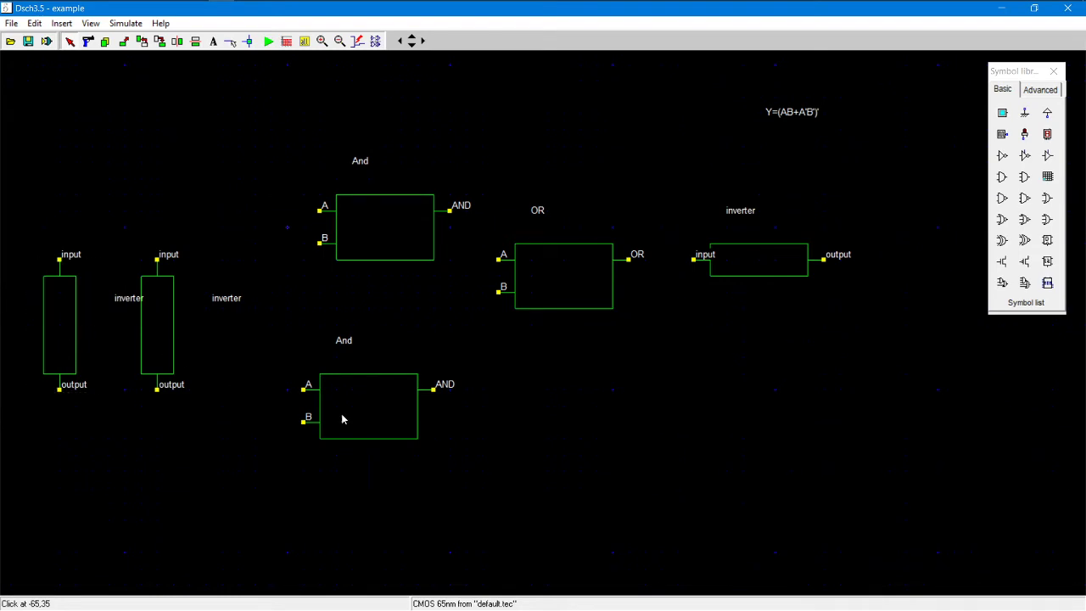
drag(390, 431, 394, 453)
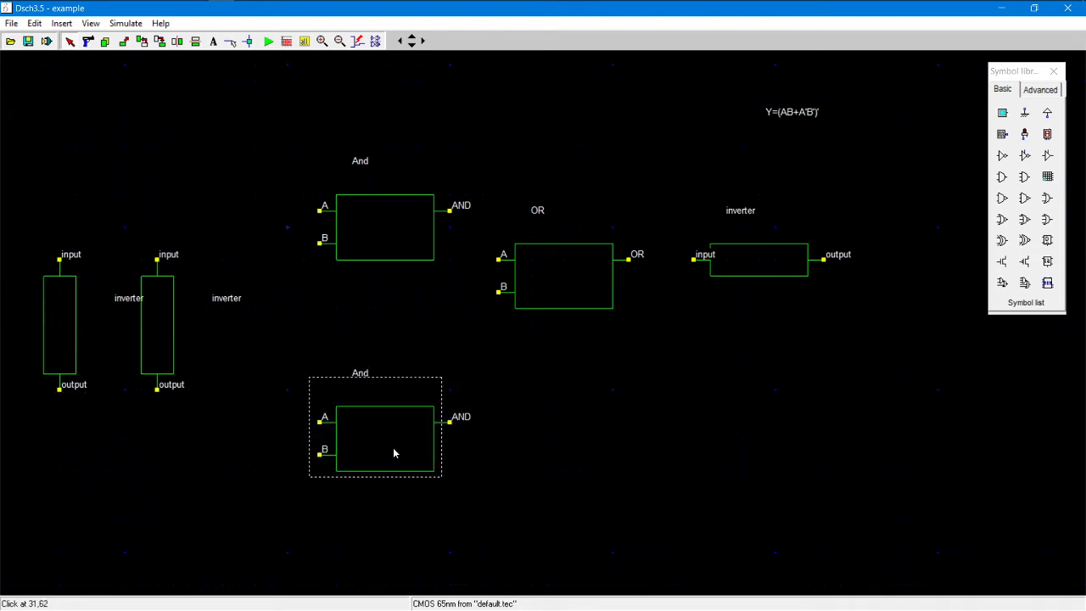
click(394, 453)
drag(367, 260, 386, 245)
click(386, 245)
Move the OR symbol and the output inverter down and slightly right, level with the gap between the two ANDs.
drag(569, 289, 573, 342)
click(573, 342)
drag(719, 275, 786, 306)
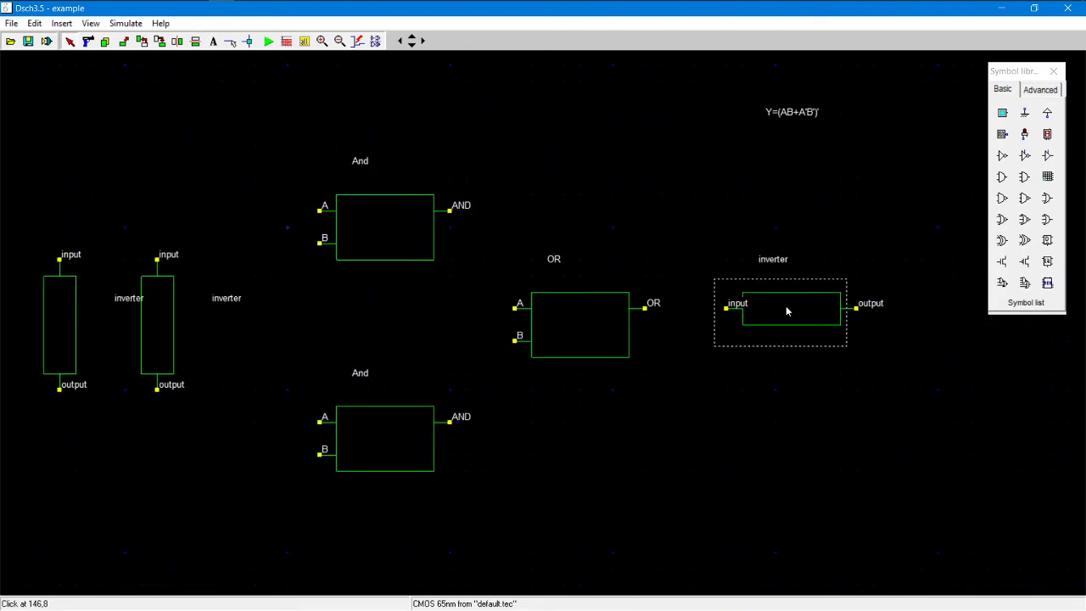
click(785, 305)
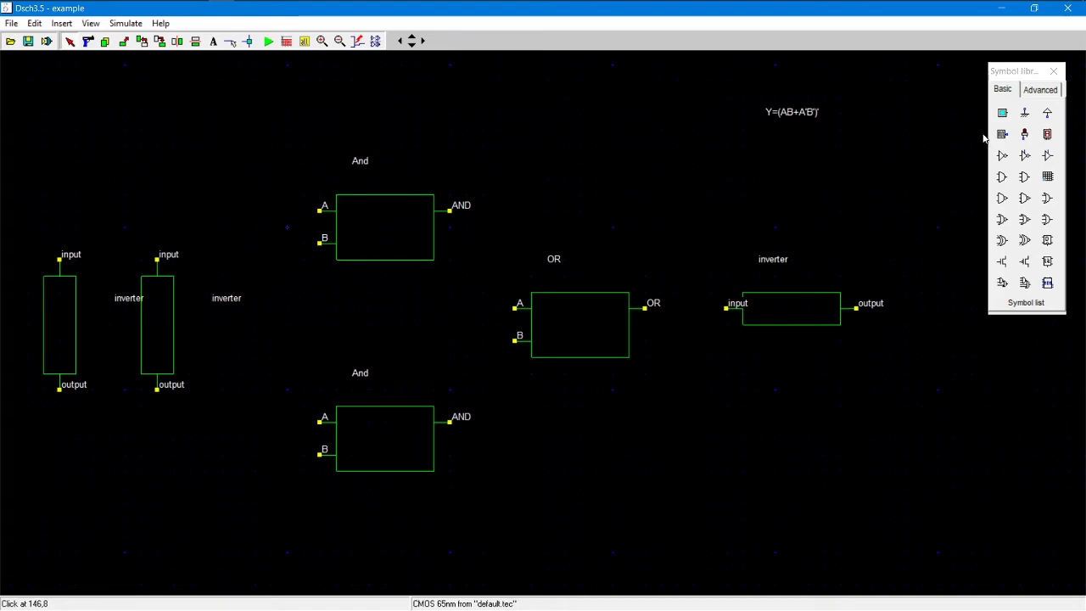
Add two input buttons above the upright inverters with their pins facing down, and place a light beside the output inverter.
click(1001, 112)
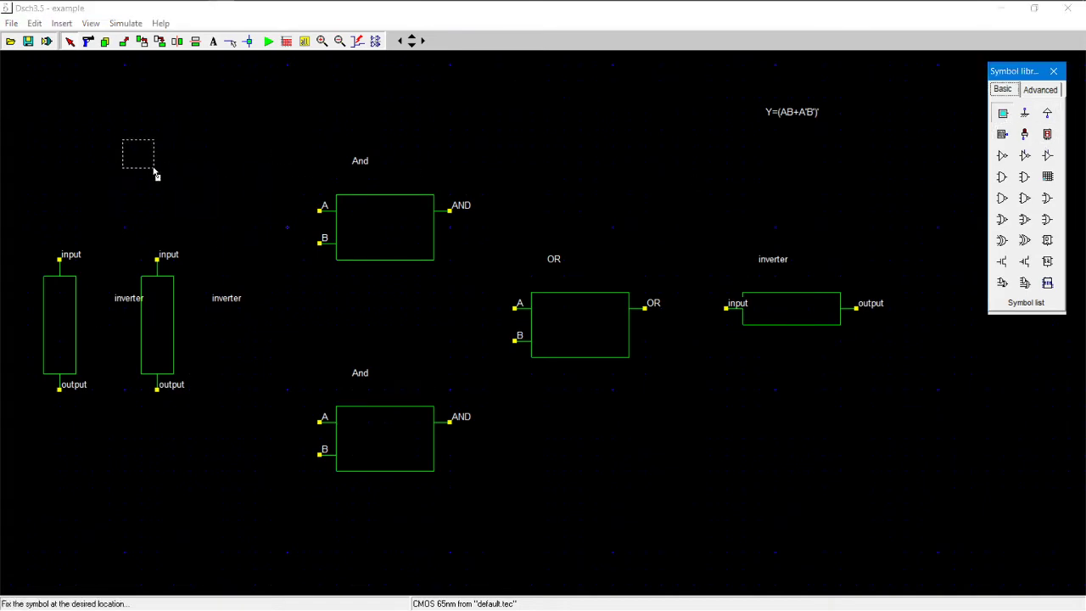
click(75, 178)
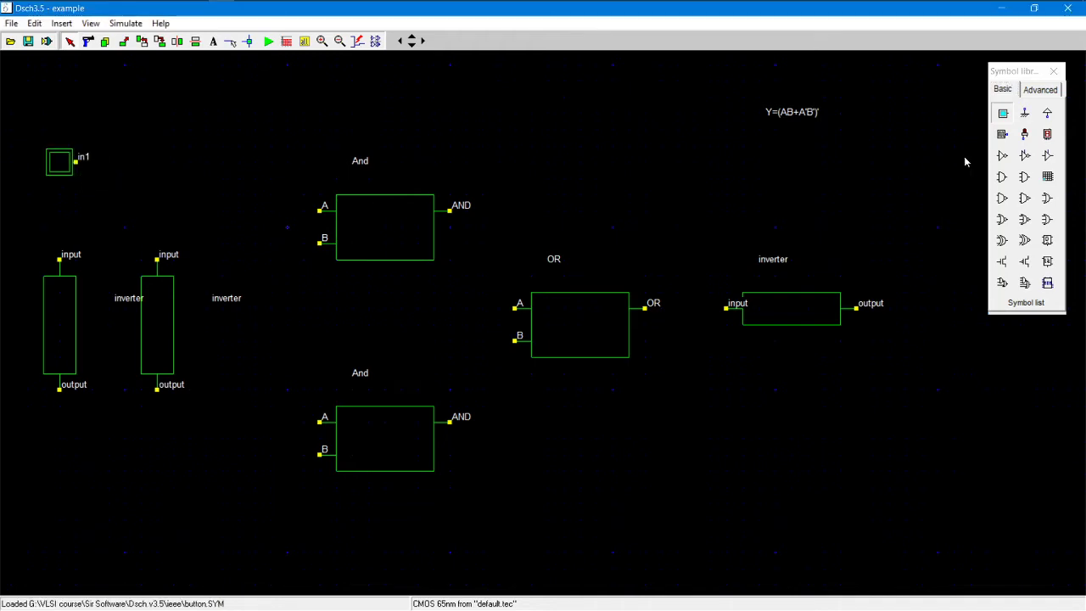
click(1001, 113)
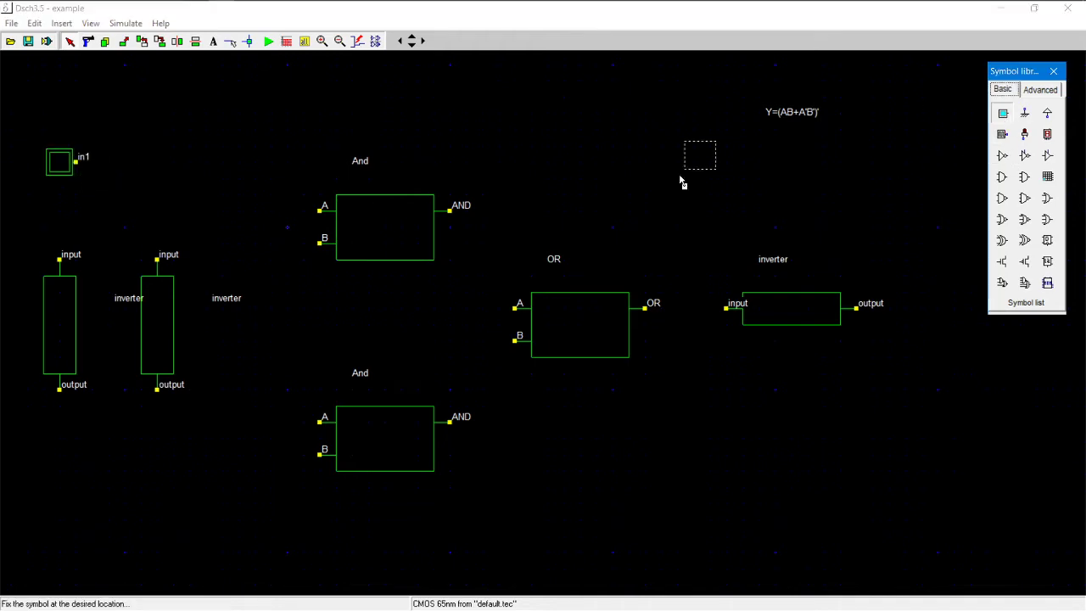
click(174, 174)
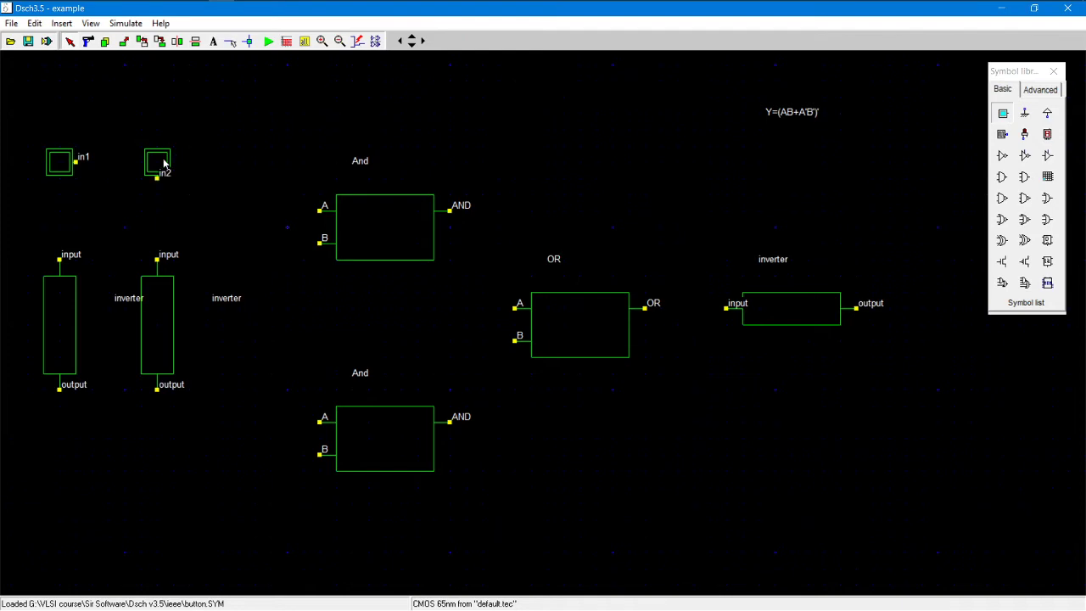
click(53, 170)
key(ctrl+r)
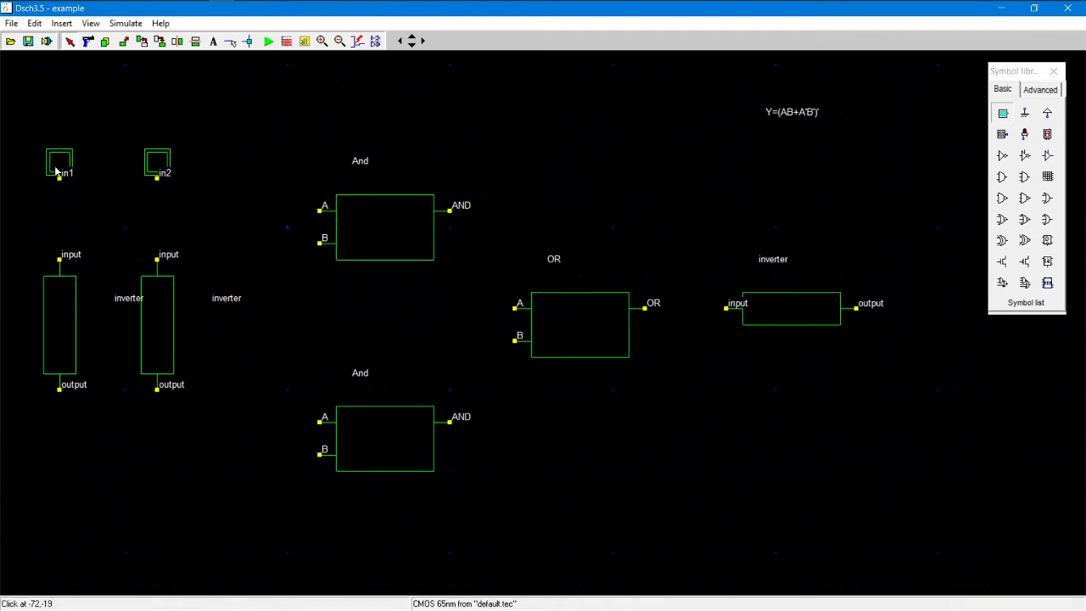
drag(161, 172, 161, 168)
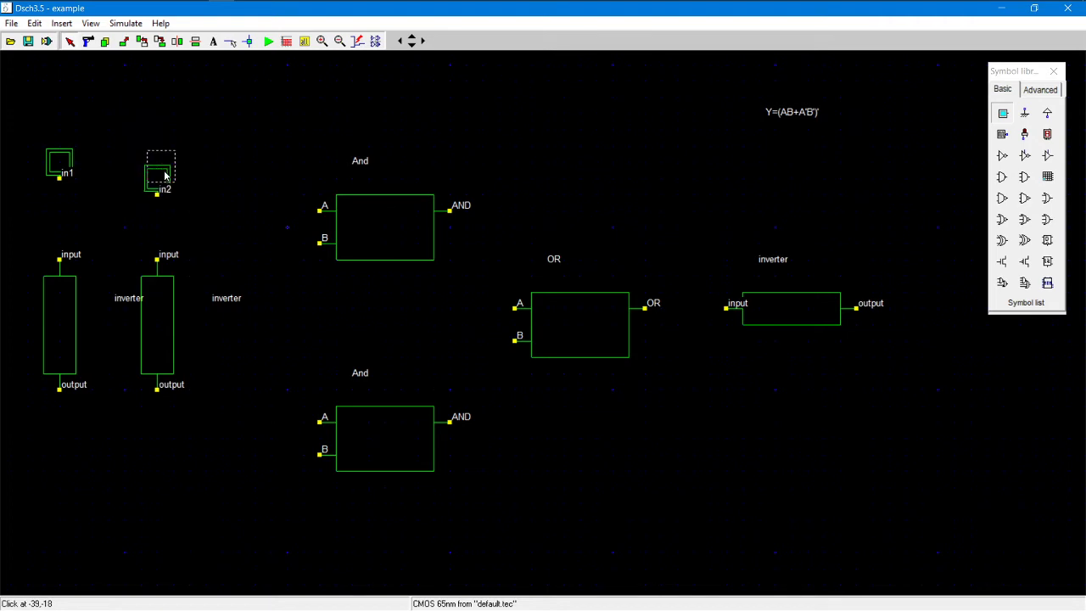
click(67, 168)
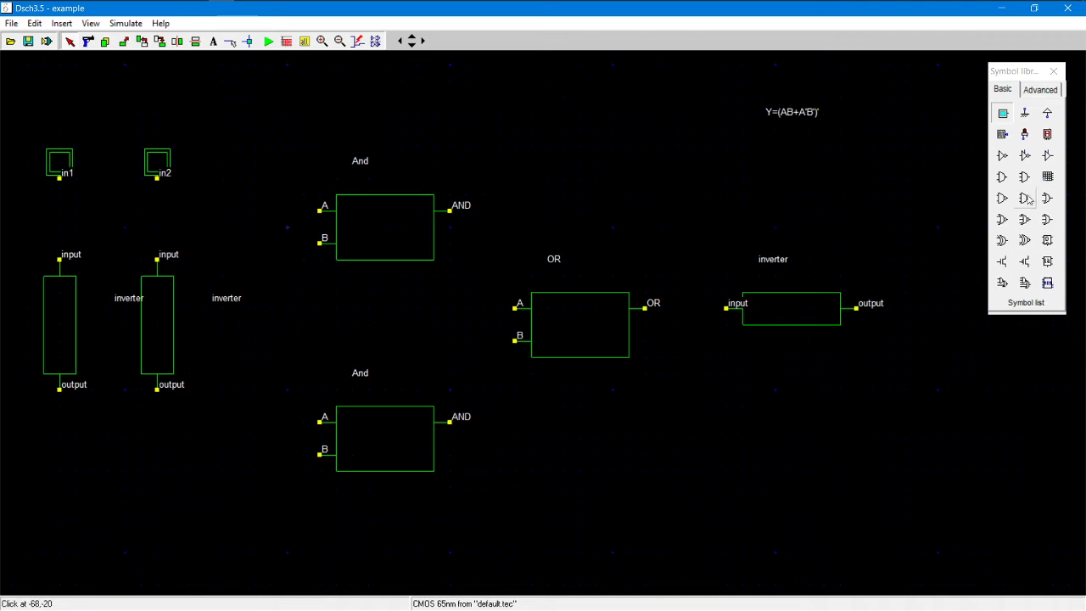
click(1024, 134)
click(942, 301)
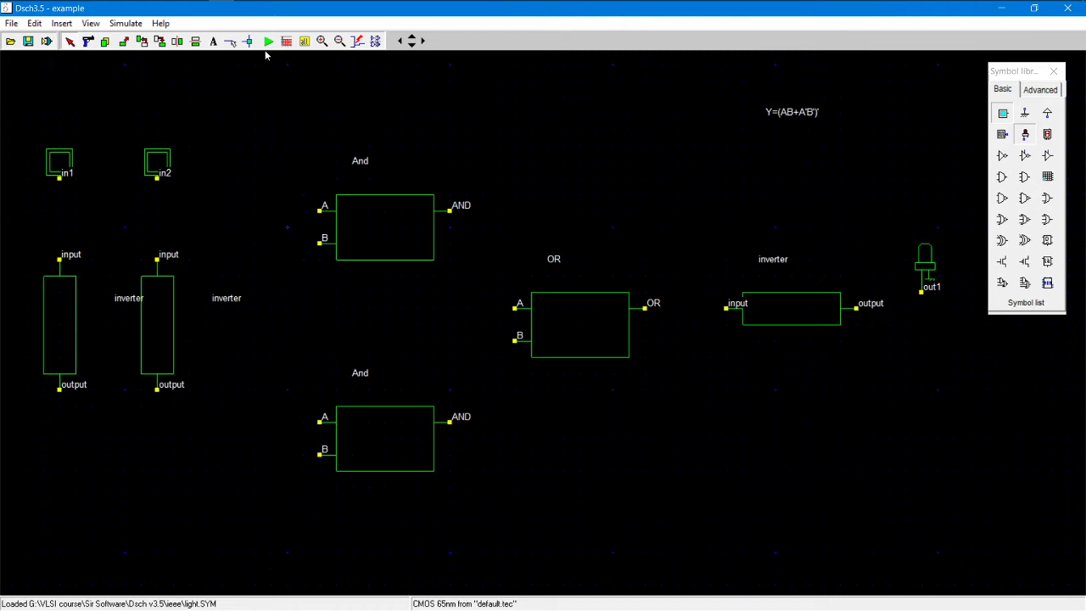
Wire each input button straight down to the input pin of the upright inverter below it.
click(230, 40)
mouse_move(157, 177)
mouse_down()
mouse_move(166, 214)
mouse_move(157, 258)
mouse_up()
drag(59, 178, 60, 258)
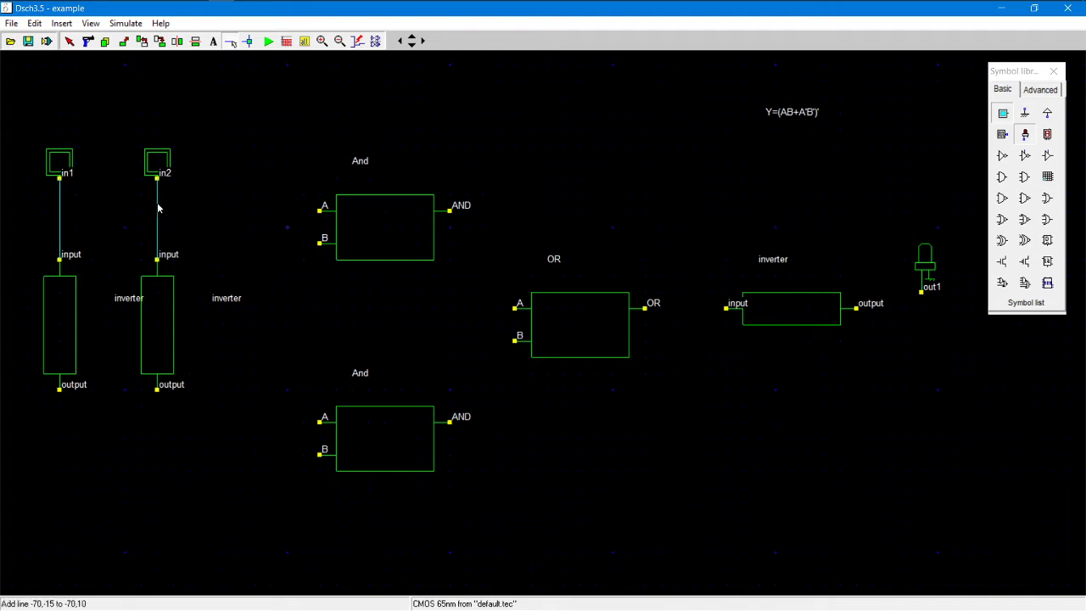
drag(60, 194, 319, 218)
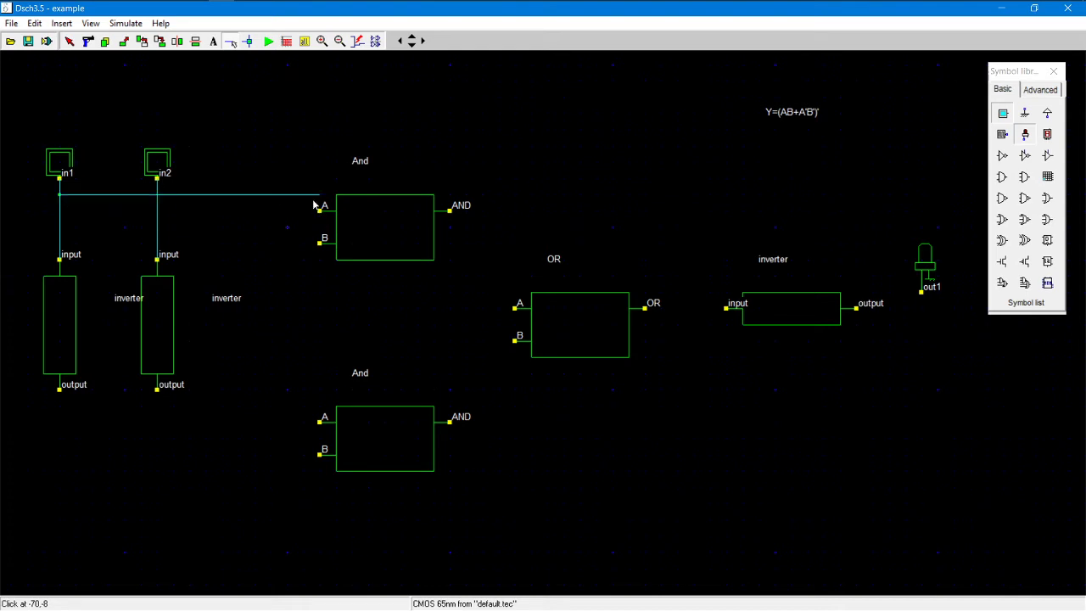
click(230, 40)
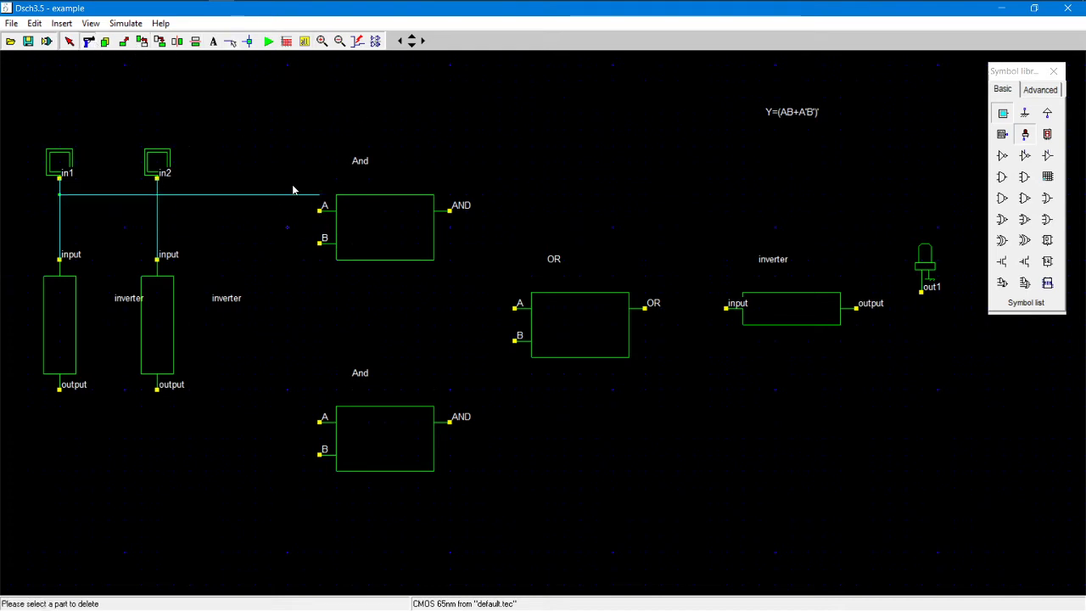
click(288, 195)
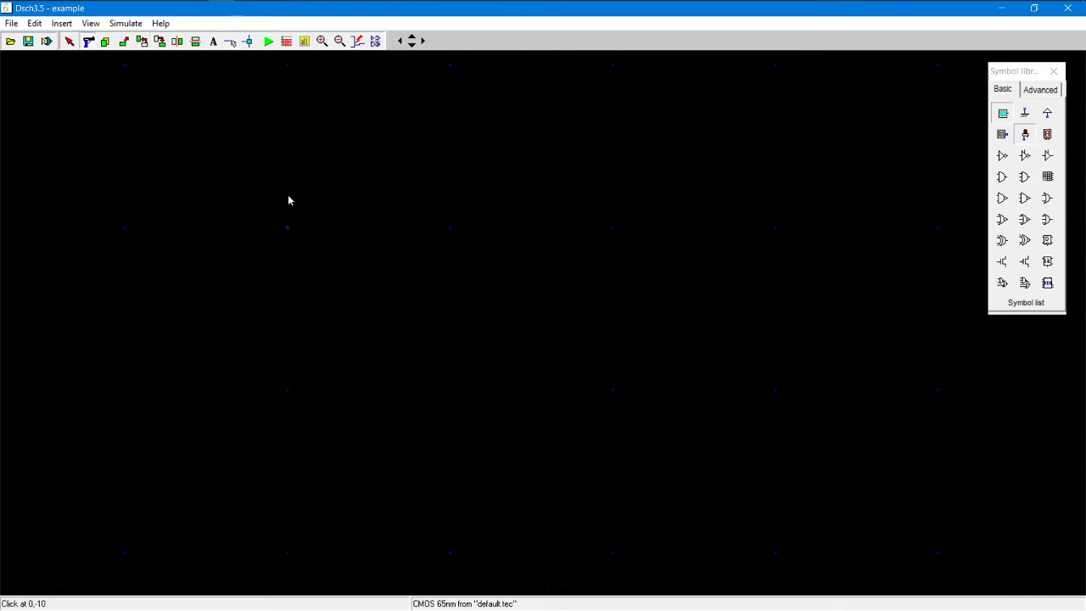
Wire the upper AND's A and B inputs to the in1 and in2 lines, and the lower AND's to the two upright inverter outputs.
click(231, 42)
drag(320, 246, 157, 244)
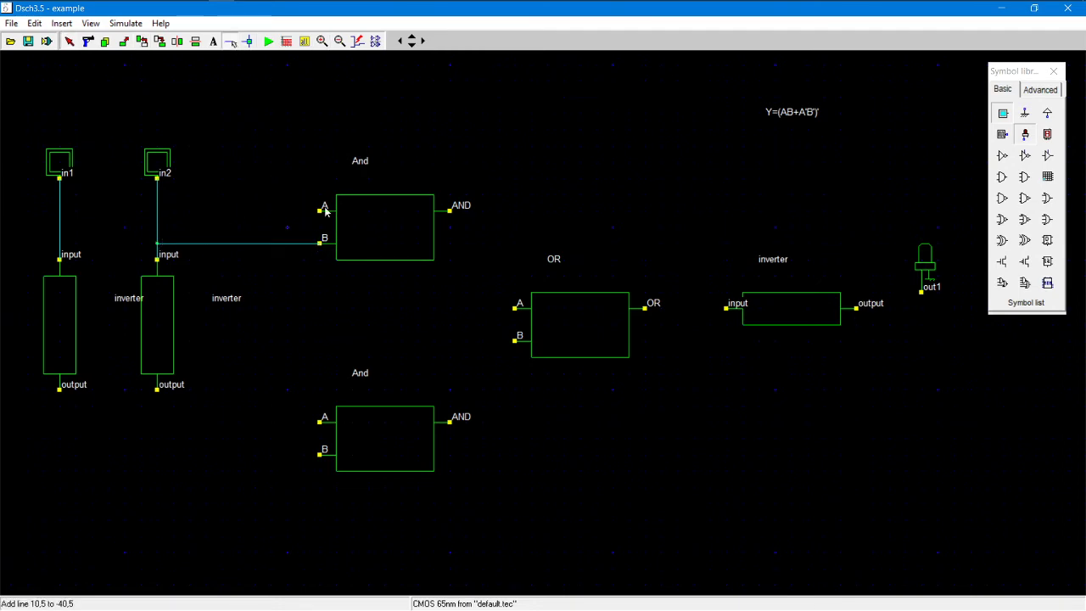
drag(319, 212, 59, 210)
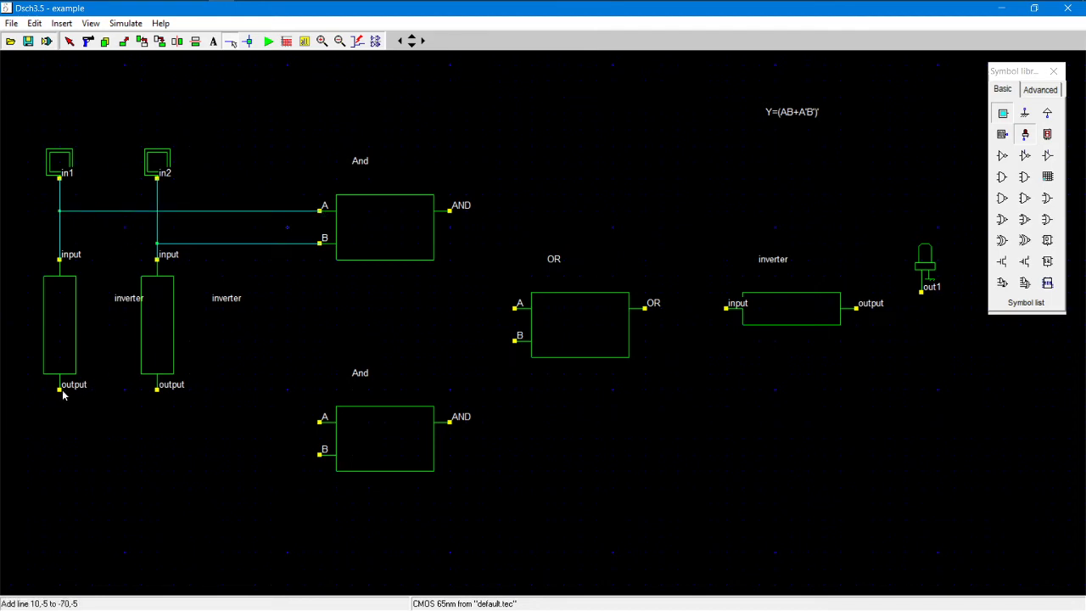
drag(60, 393, 321, 421)
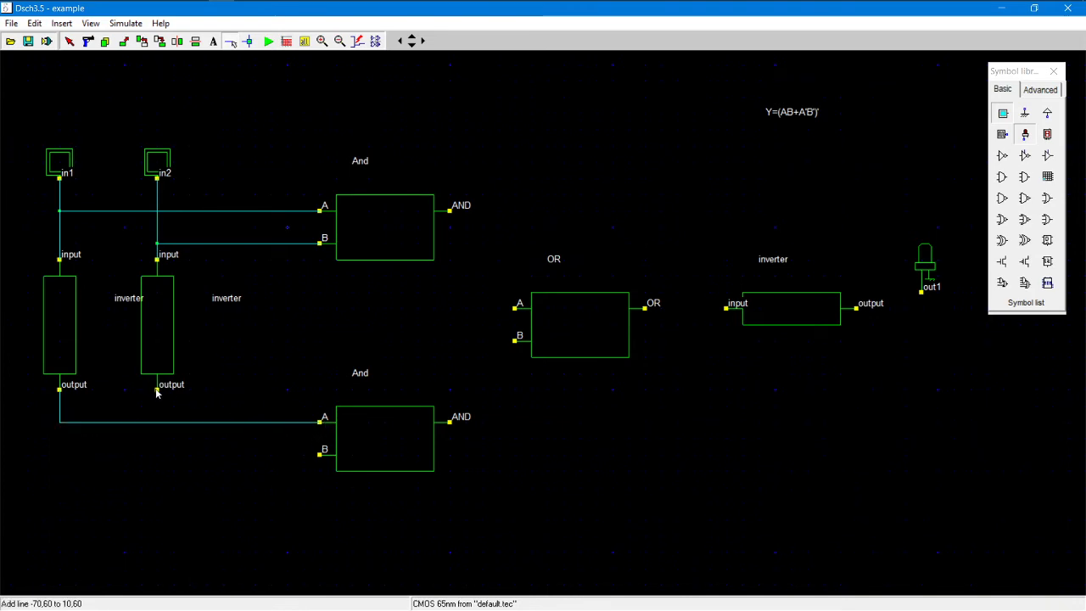
drag(156, 392, 320, 454)
Wire the upper and lower AND outputs to the OR's A and B inputs, and the OR output through the inverter to the light.
click(458, 422)
drag(498, 419, 515, 341)
mouse_move(463, 211)
mouse_down()
mouse_move(482, 213)
mouse_move(481, 319)
mouse_move(482, 308)
mouse_move(516, 312)
mouse_up()
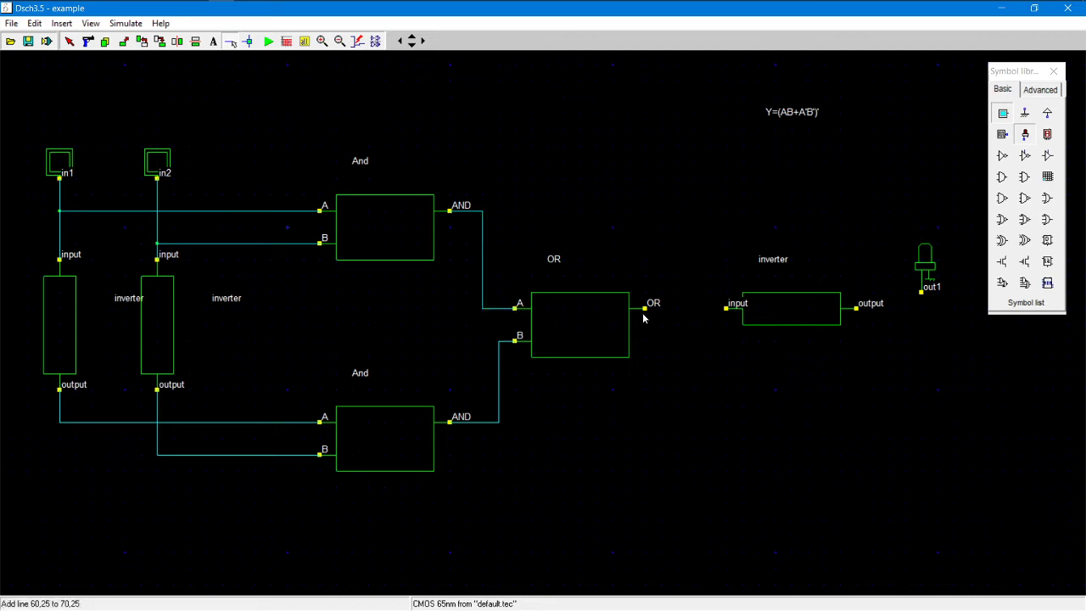
drag(644, 309, 726, 309)
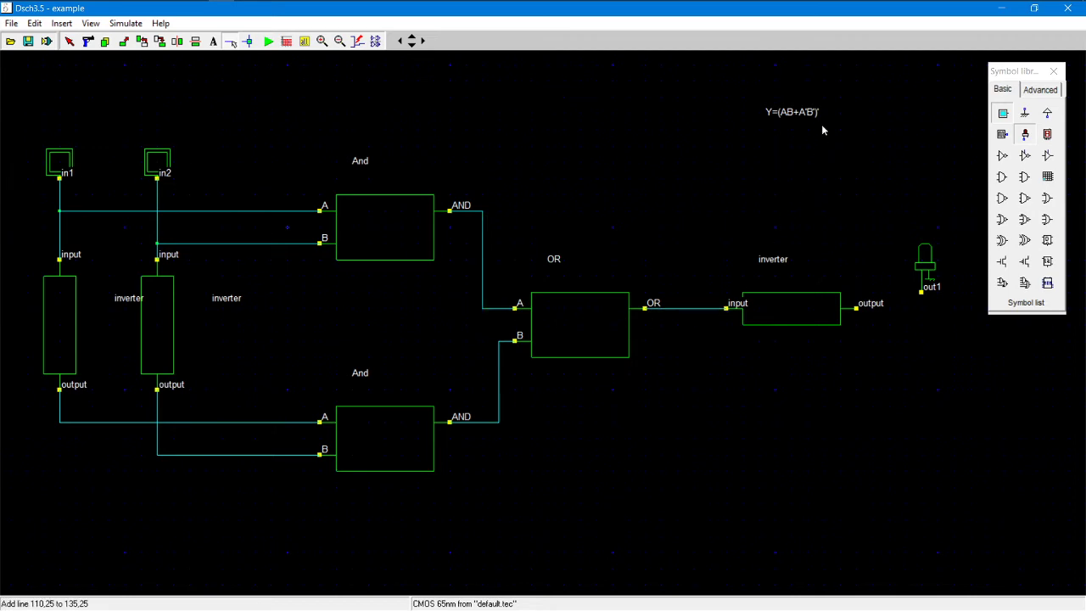
drag(857, 309, 921, 290)
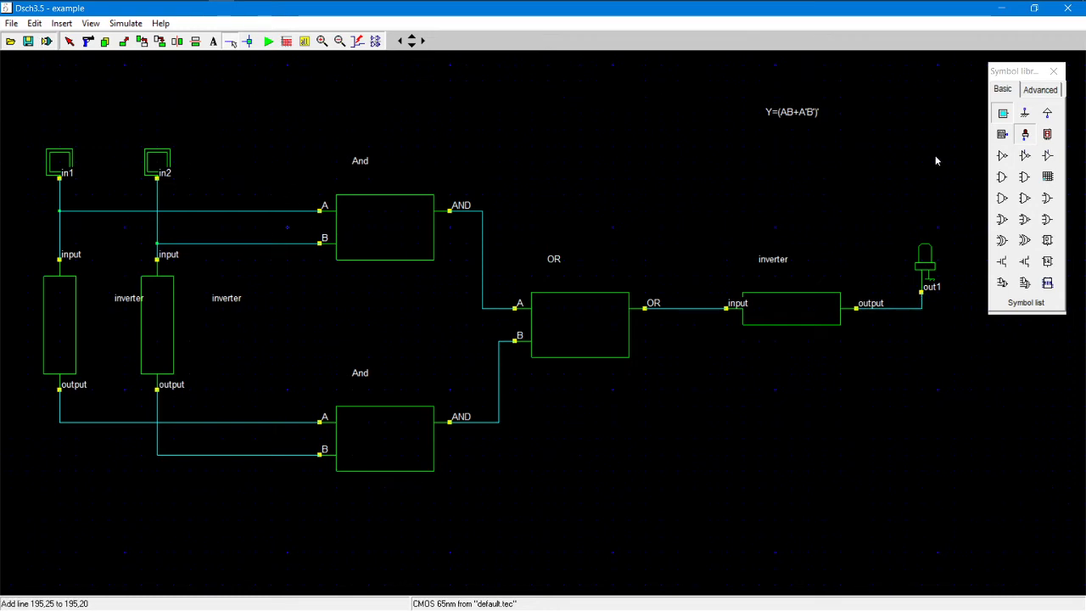
Rename the in1 button as A and the in2 button as B.
double_click(68, 164)
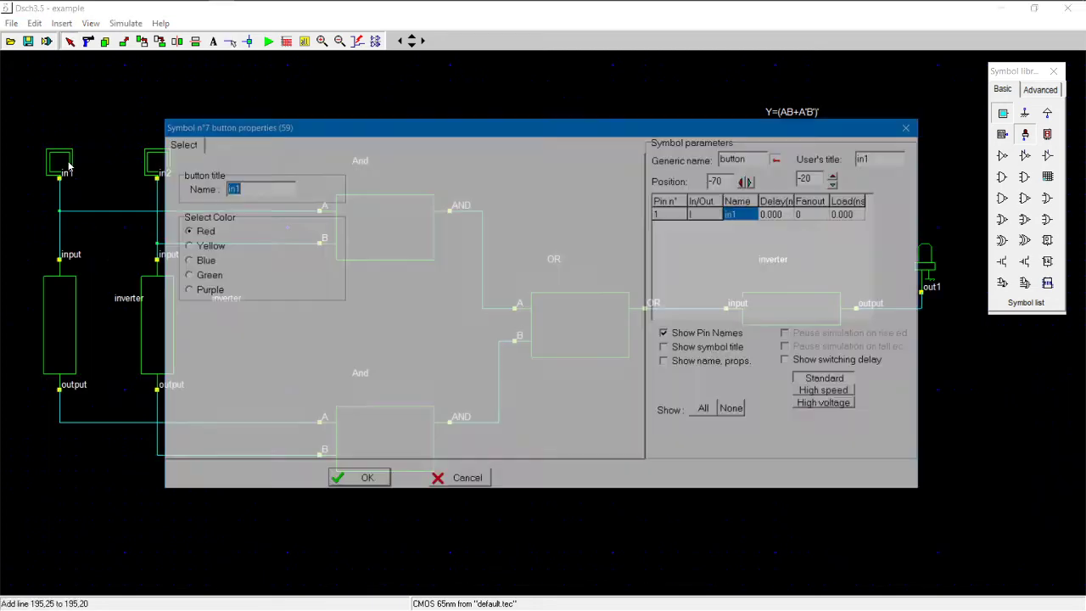
text(A)
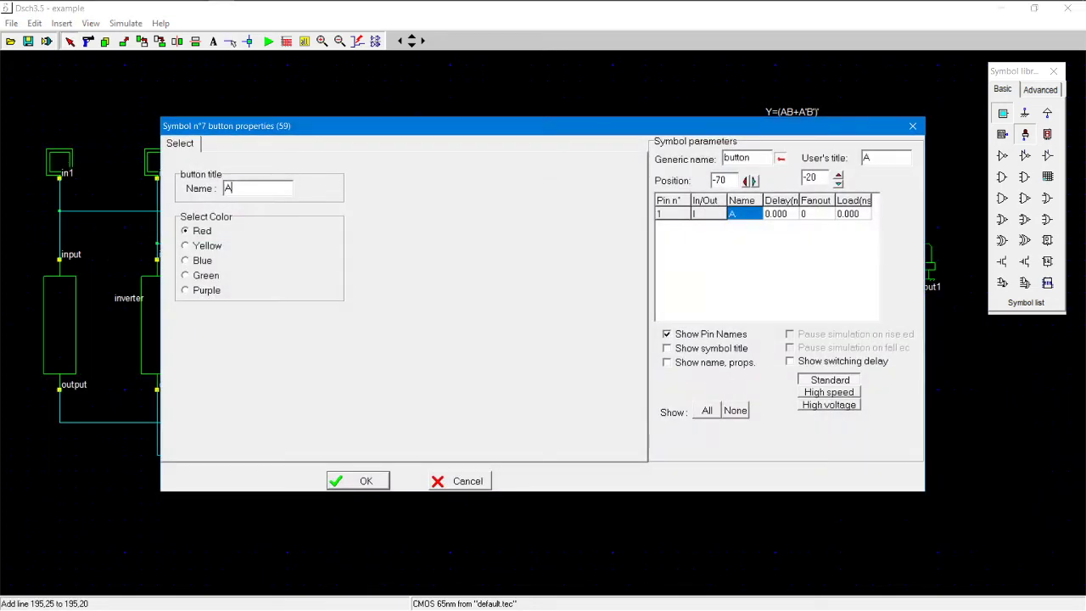
click(356, 482)
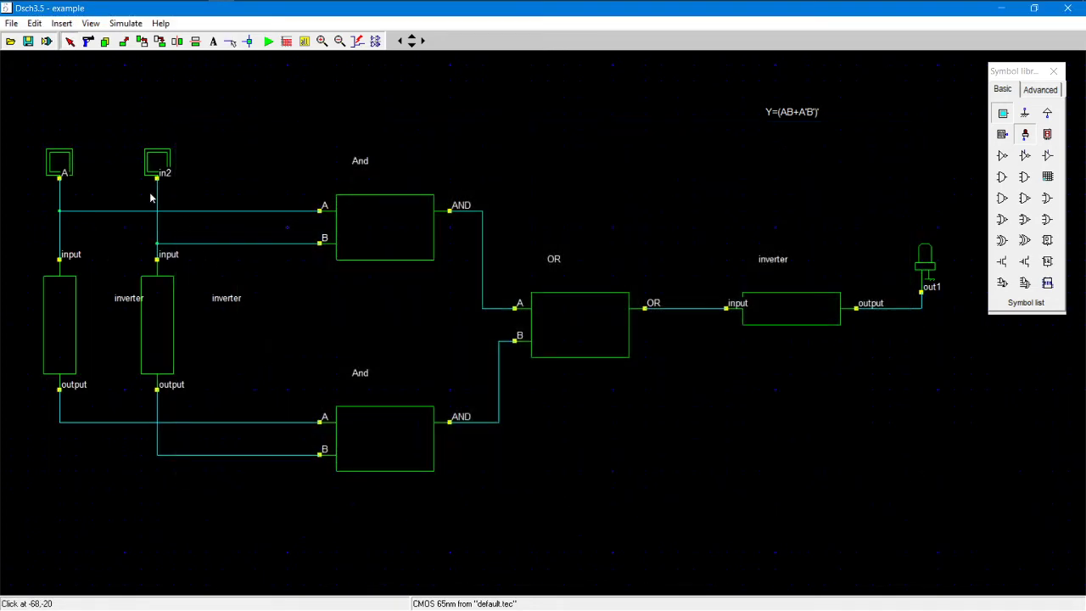
double_click(164, 169)
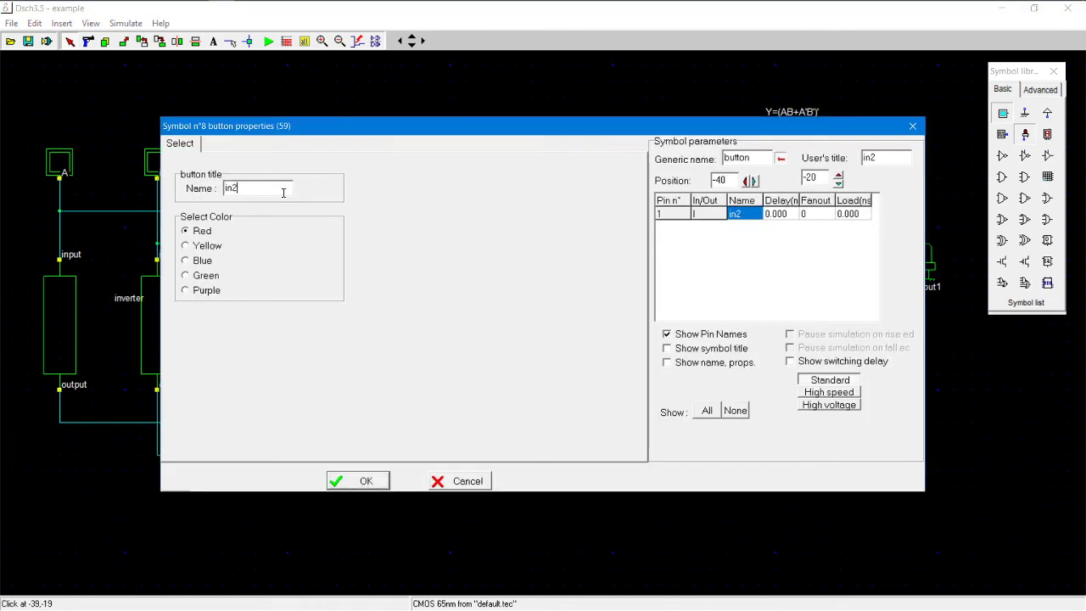
key(BackSpace)
text(B)
click(349, 484)
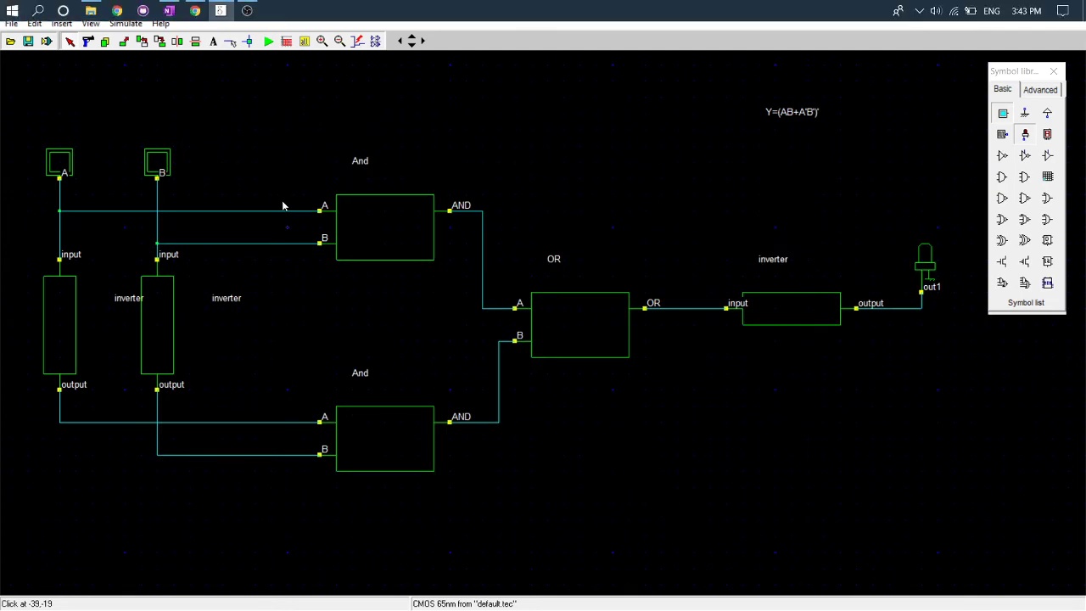
Rename the output light as Y.
double_click(931, 259)
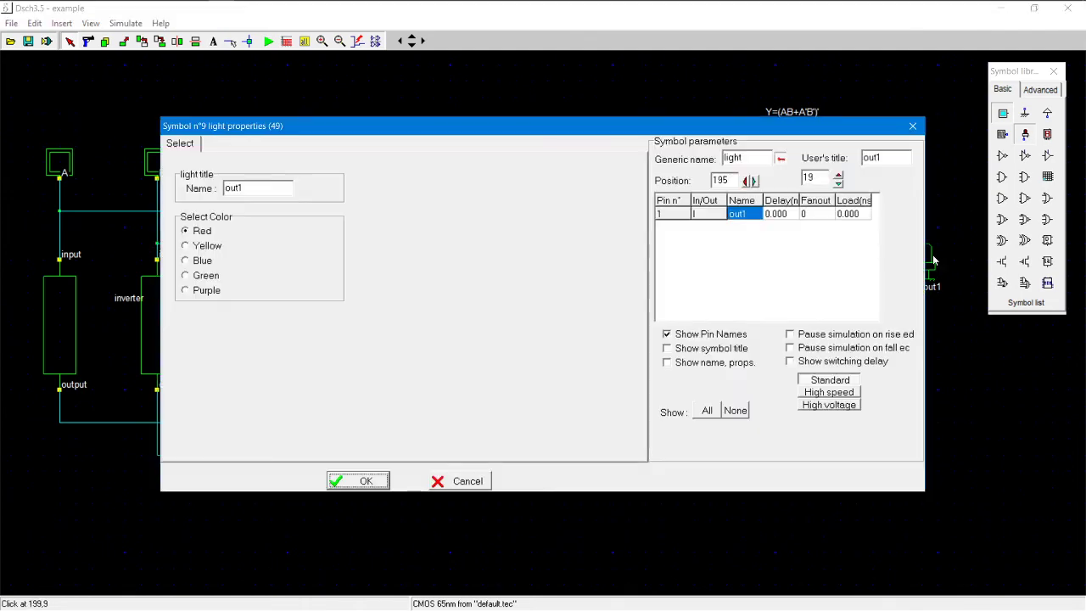
click(261, 187)
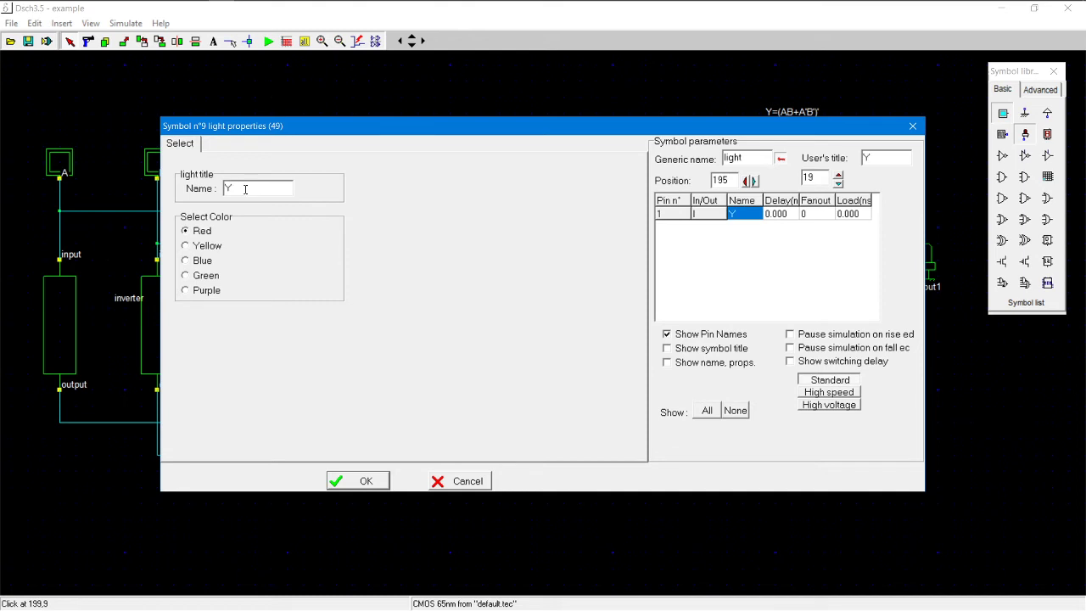
click(332, 486)
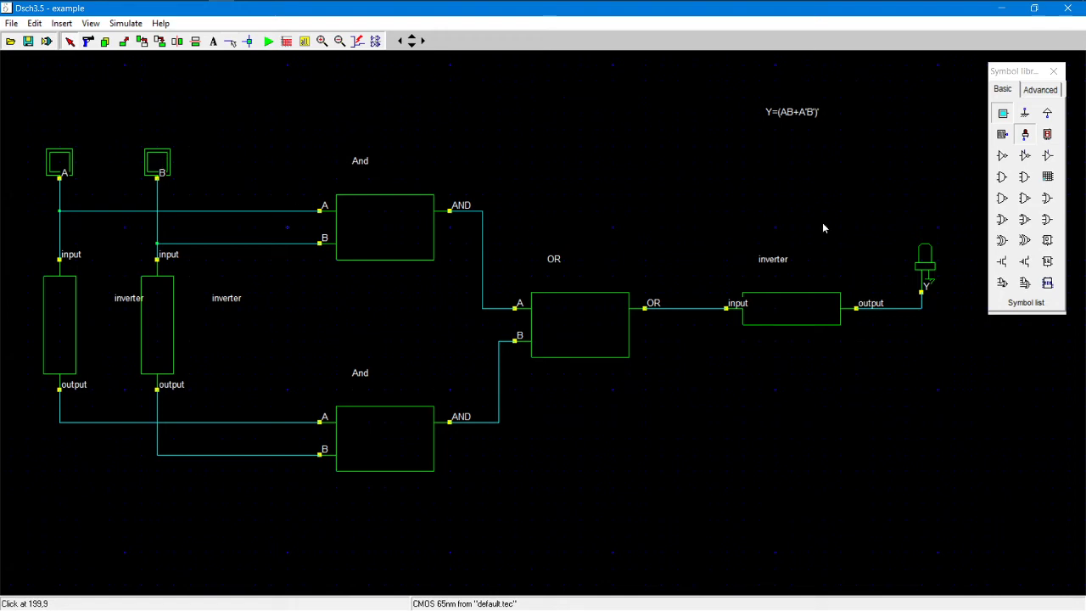
Run the simulation and toggle buttons A and B through all input combinations to check light Y.
click(268, 41)
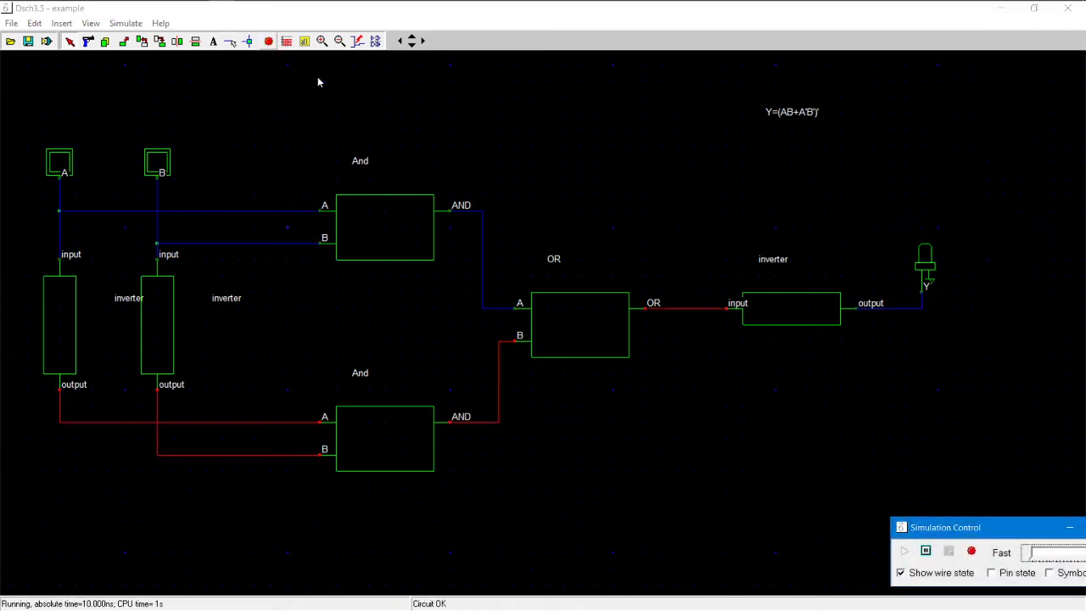
click(157, 164)
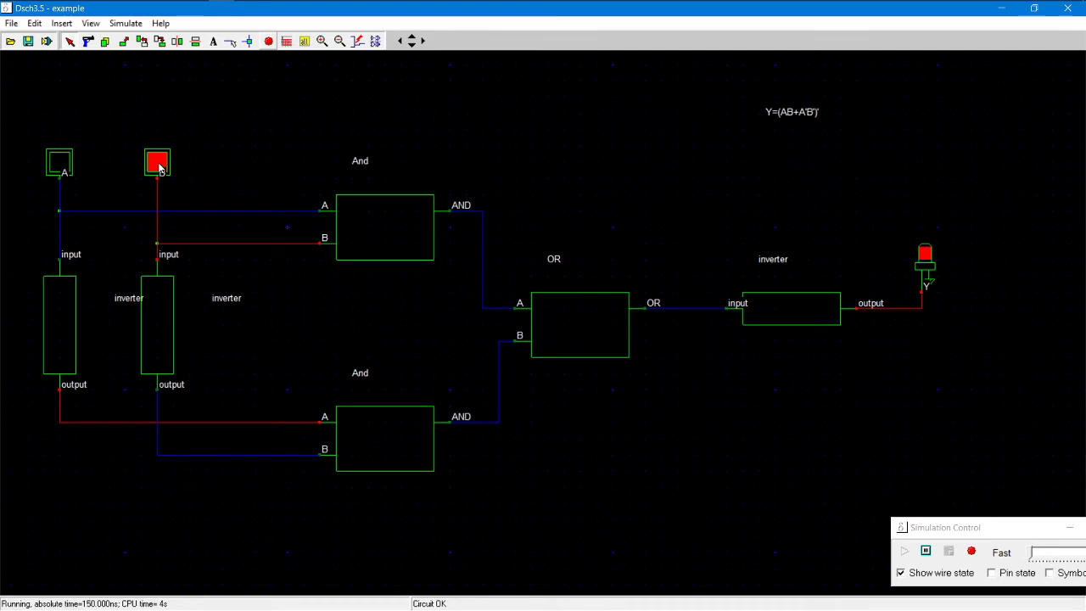
click(61, 165)
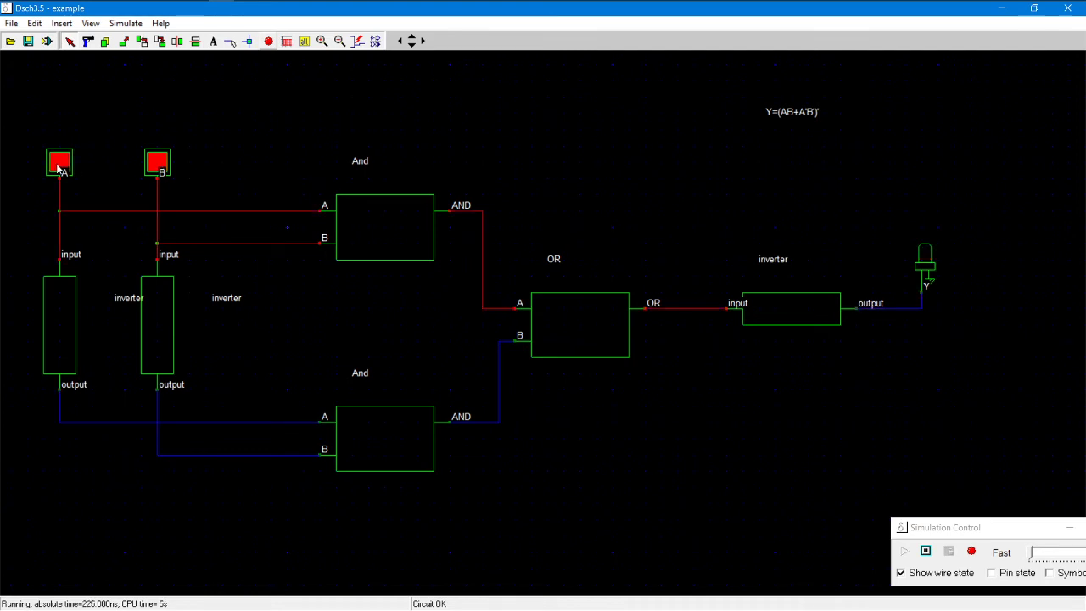
click(72, 169)
click(160, 171)
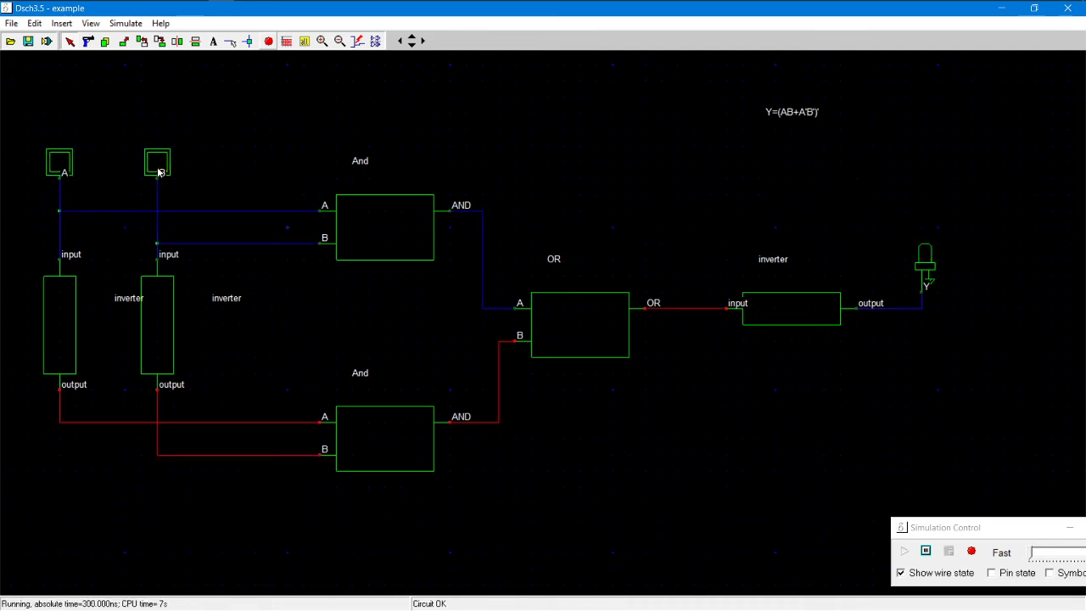
click(59, 164)
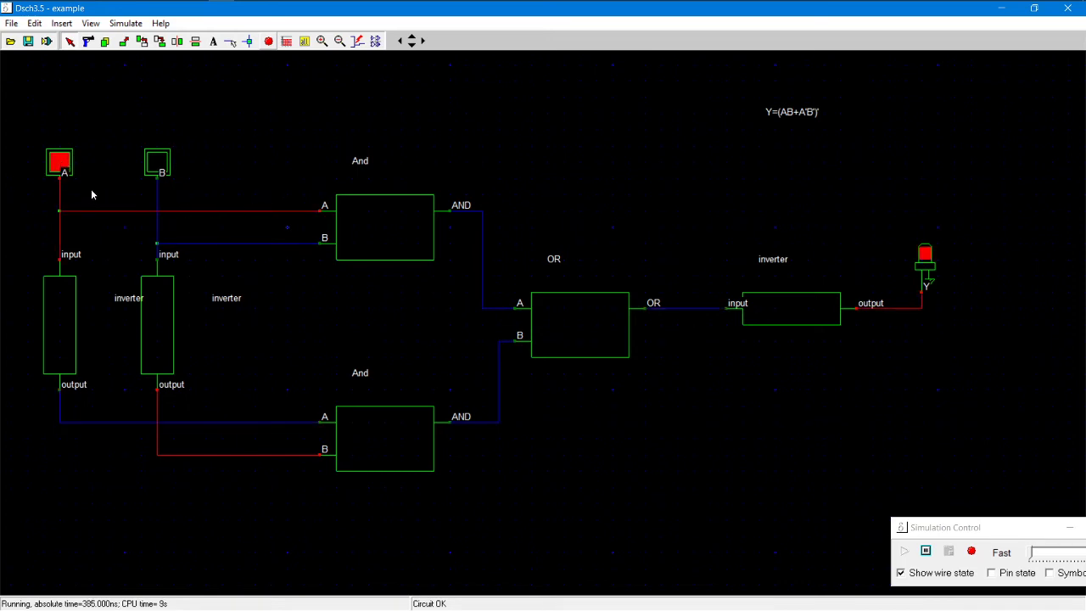
Toggle buttons A and B through the remaining input combinations to check light Y, and stop the simulation.
click(61, 167)
click(158, 163)
click(61, 168)
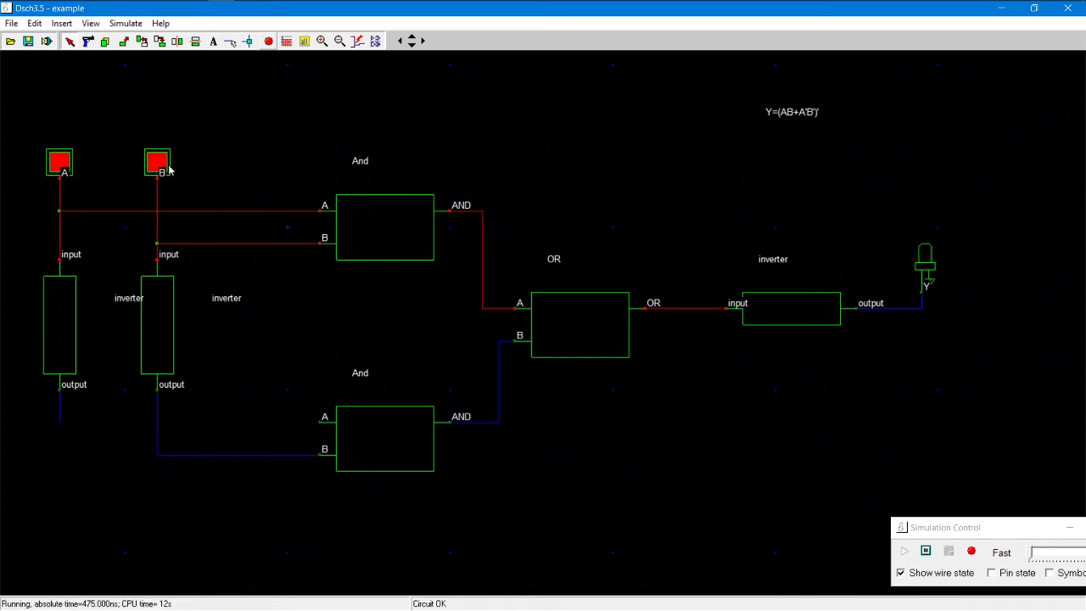
click(158, 166)
click(61, 168)
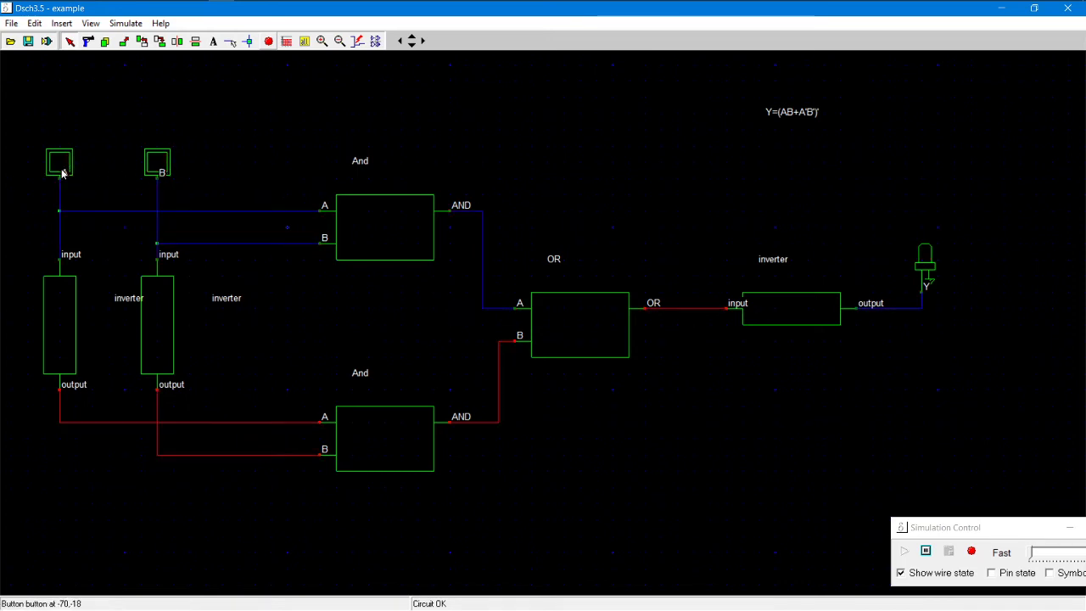
click(972, 550)
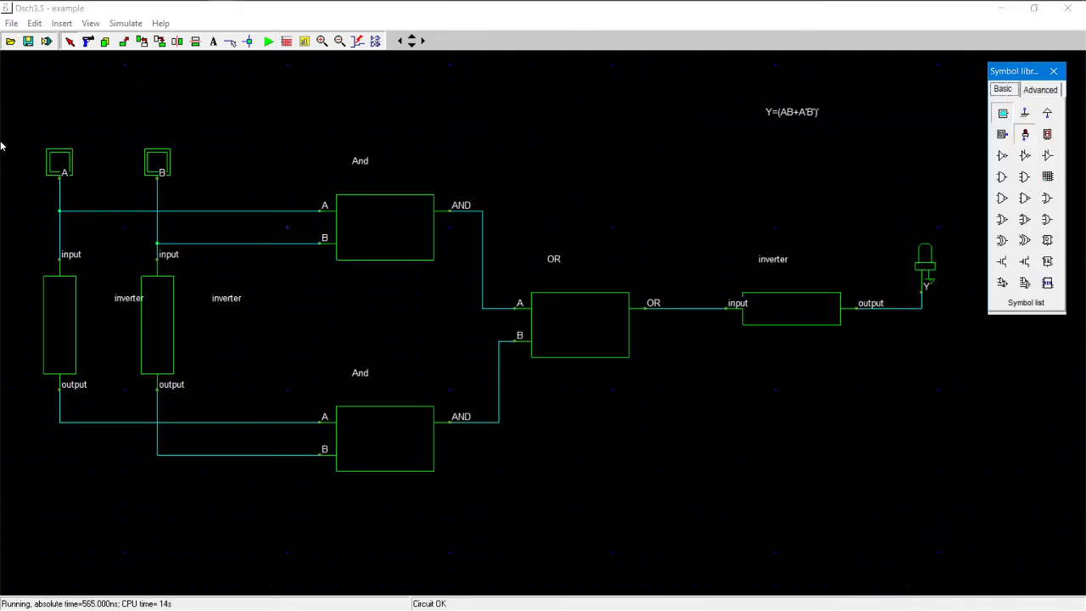
click(11, 26)
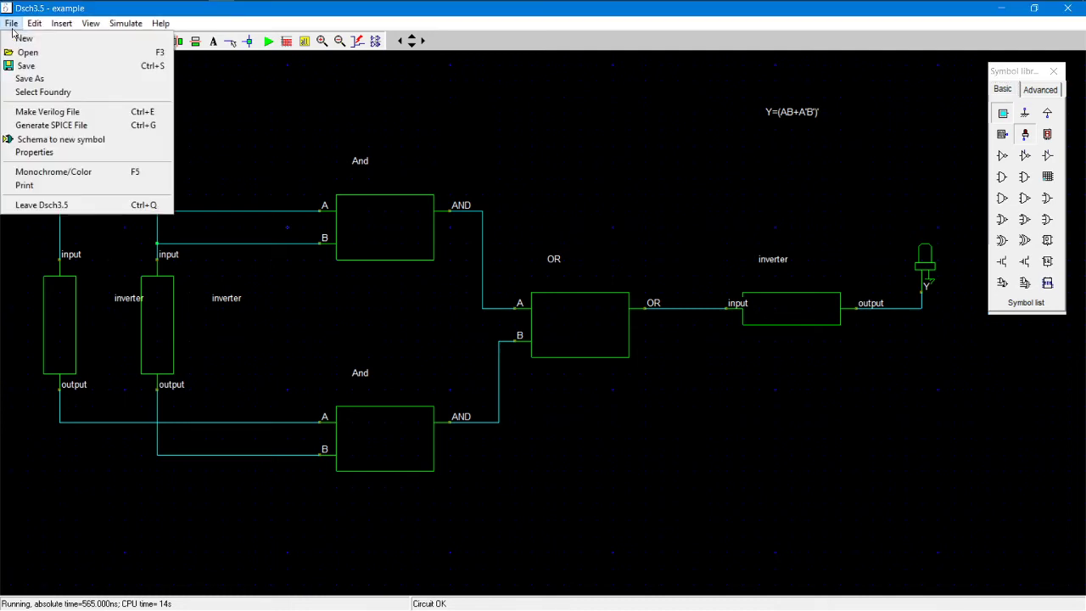
click(31, 139)
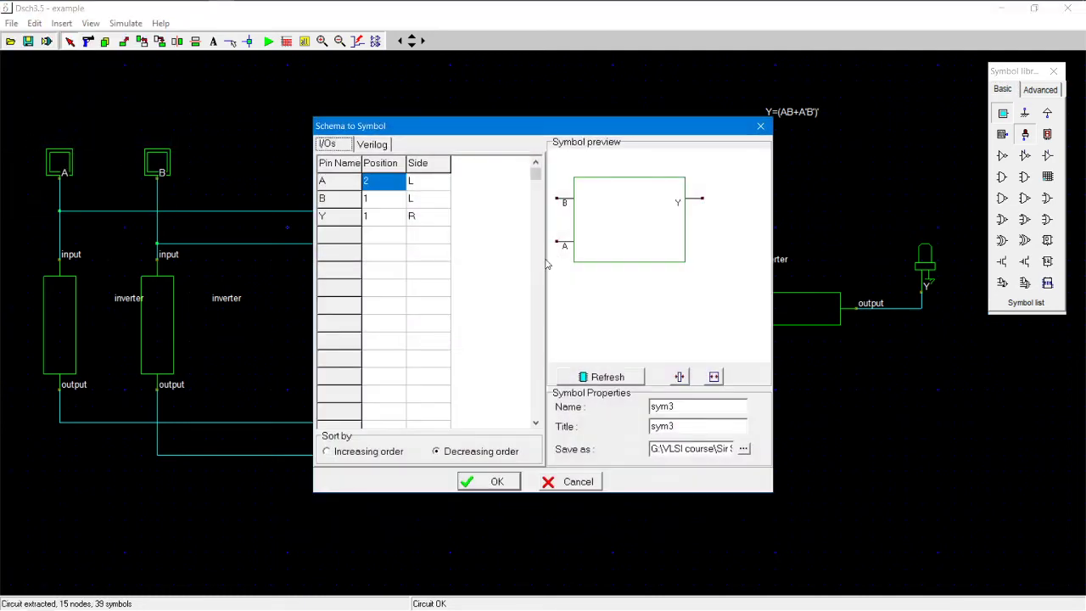
click(326, 453)
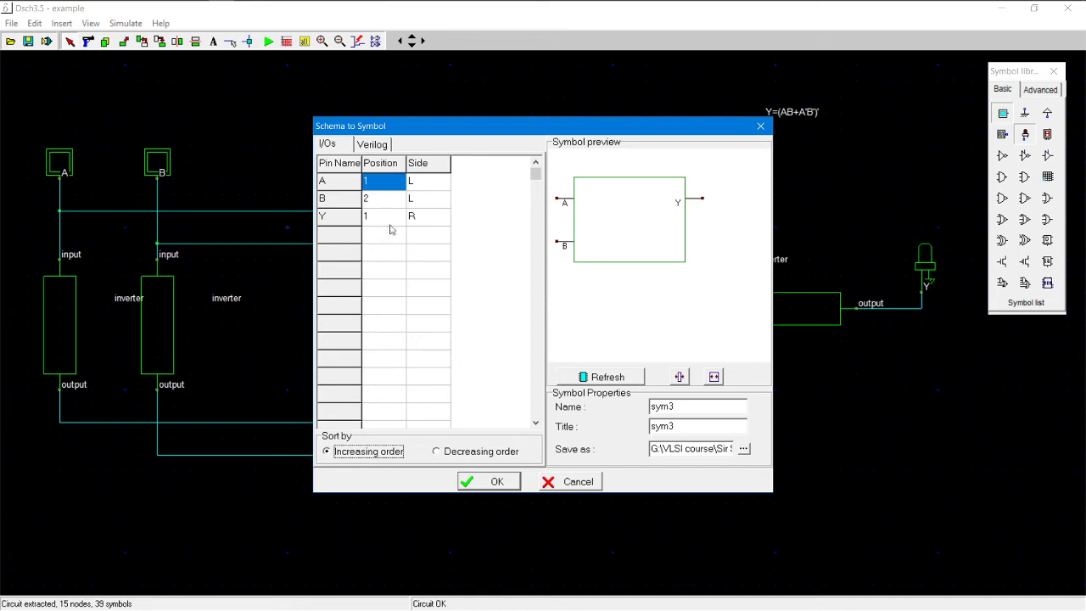
click(744, 448)
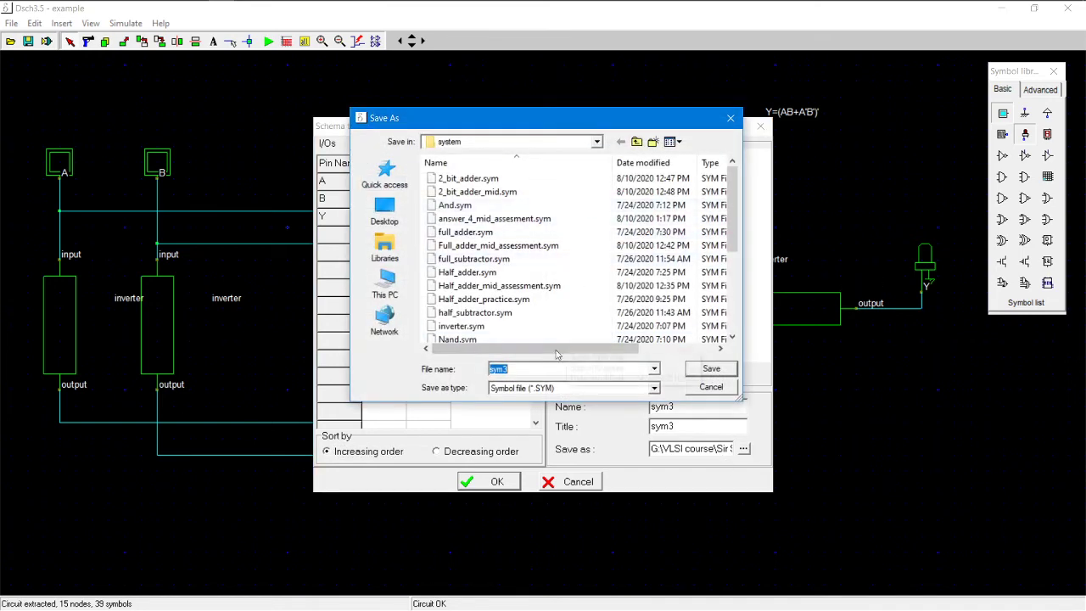
click(721, 390)
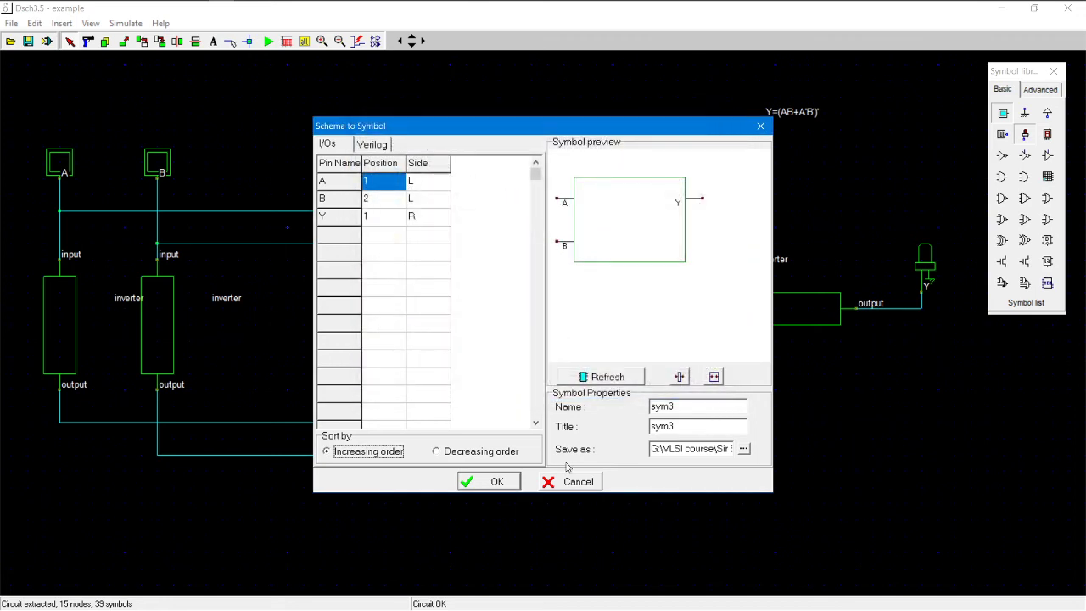
click(594, 487)
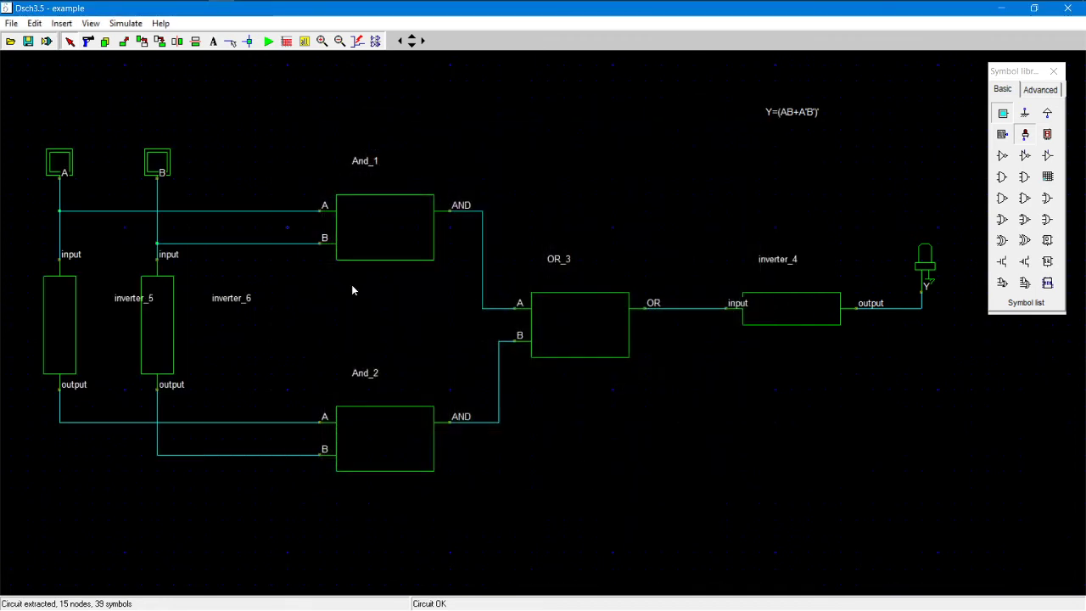
Insert the user symbol XOR_mid_assessment.sym into the schematic.
click(62, 24)
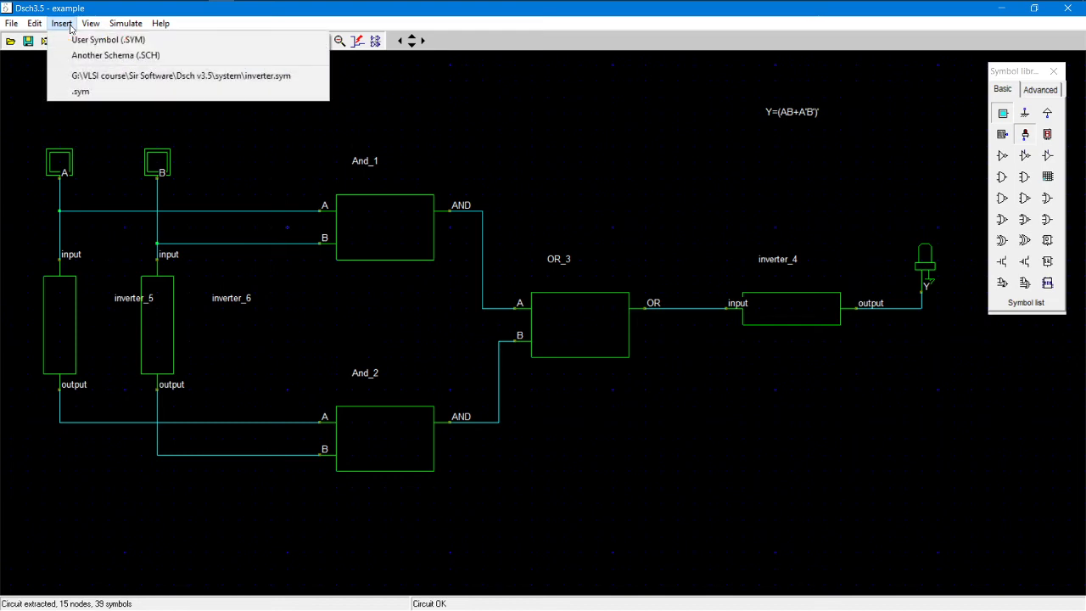
click(72, 39)
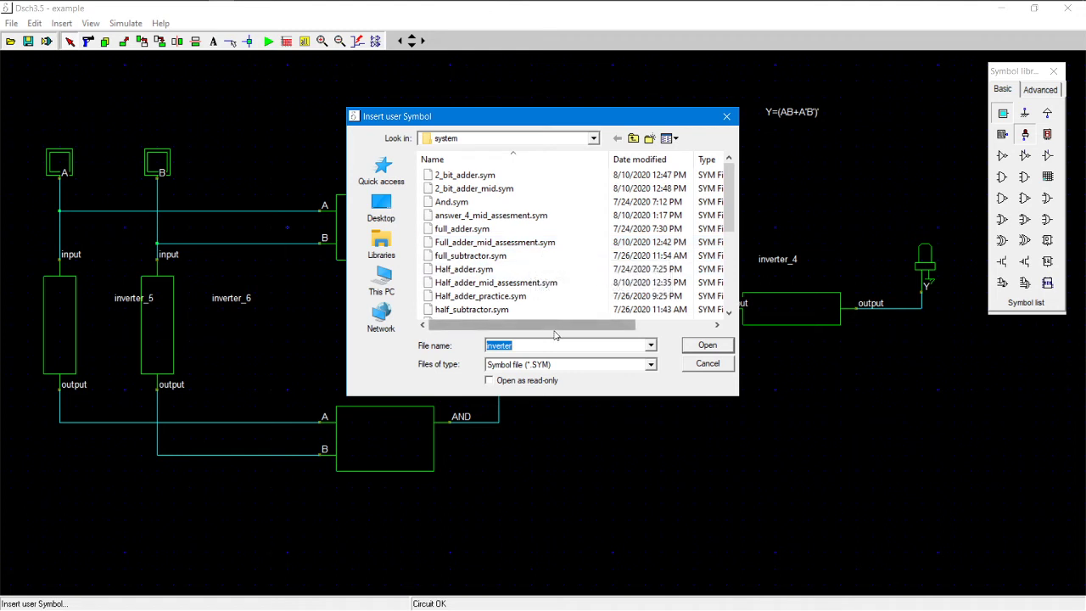
key(BackSpace)
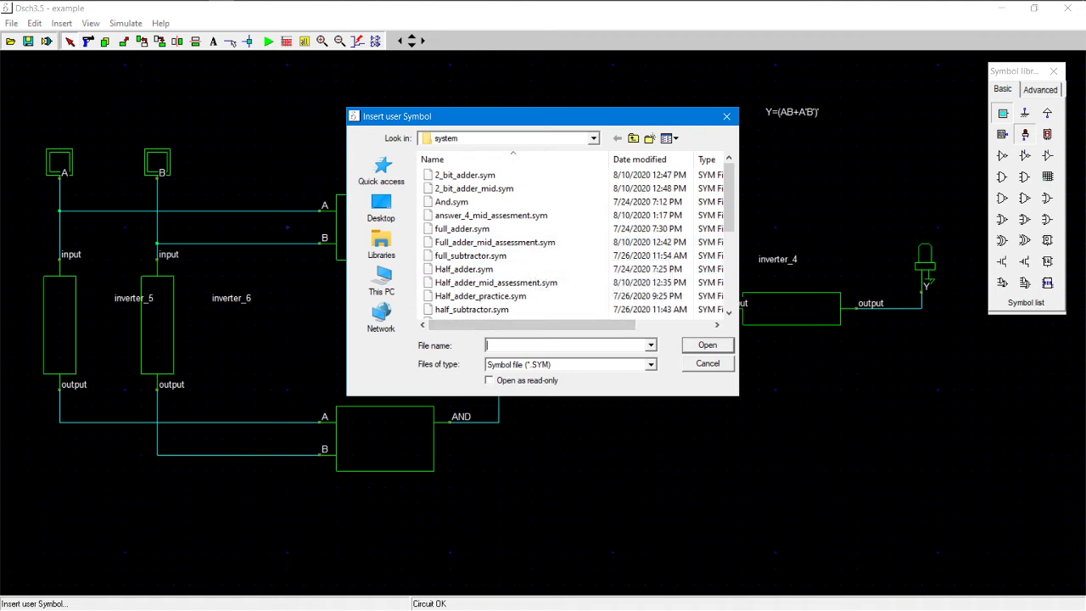
text(X)
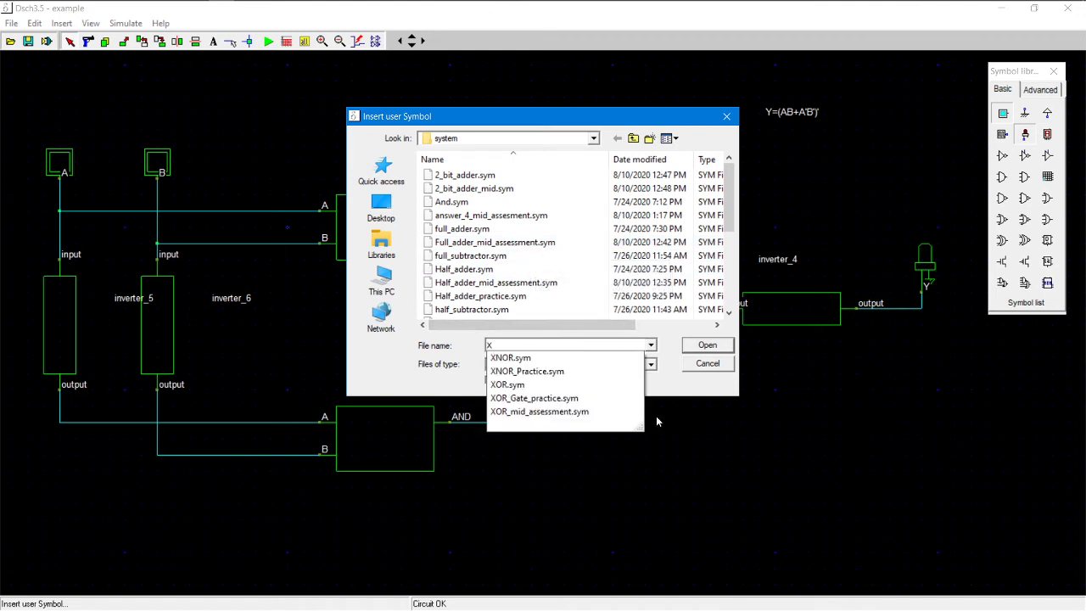
click(543, 412)
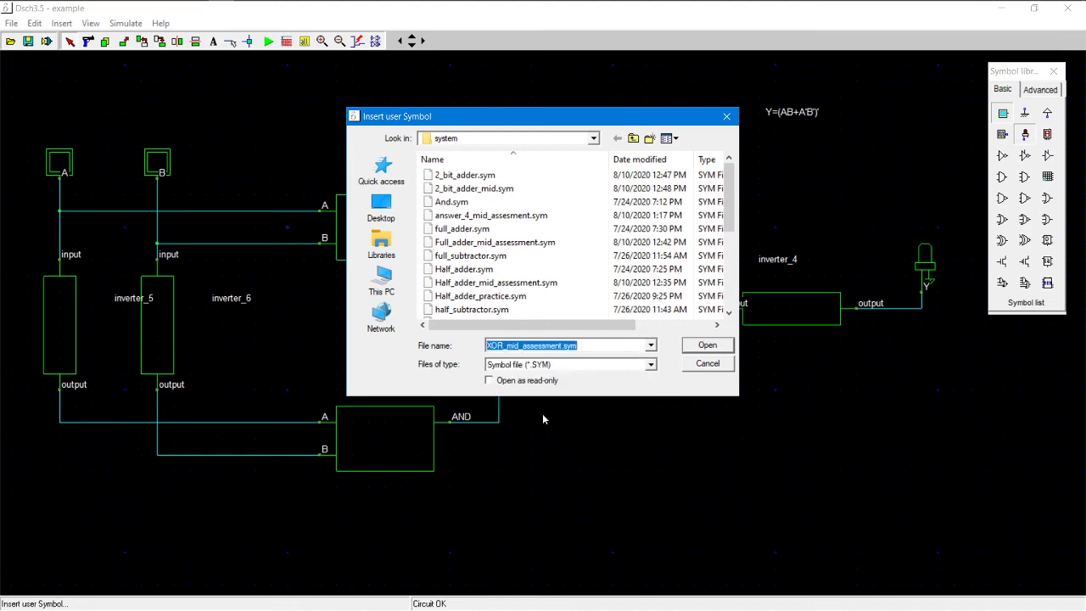
click(707, 345)
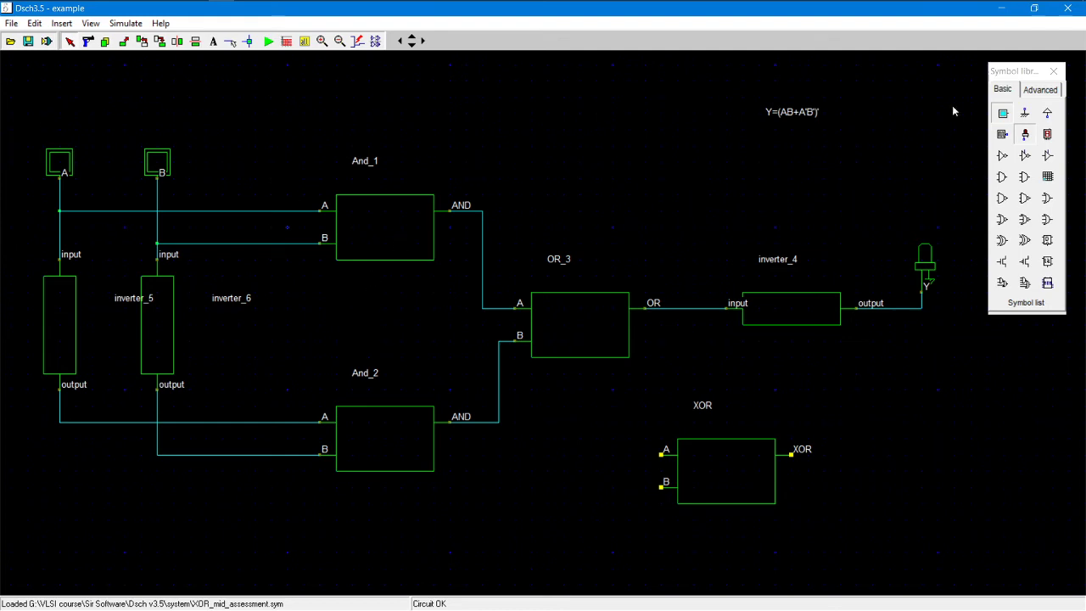
Place two buttons at the XOR symbol's inputs and a light near its output, aligning the upper button with input A.
click(1002, 112)
click(629, 449)
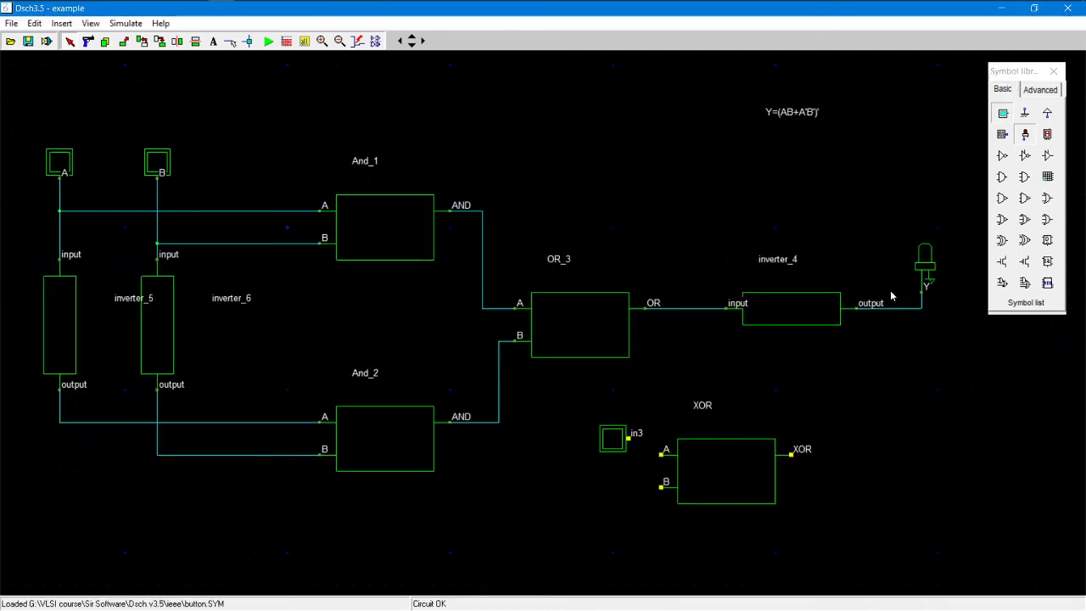
click(1004, 117)
click(630, 498)
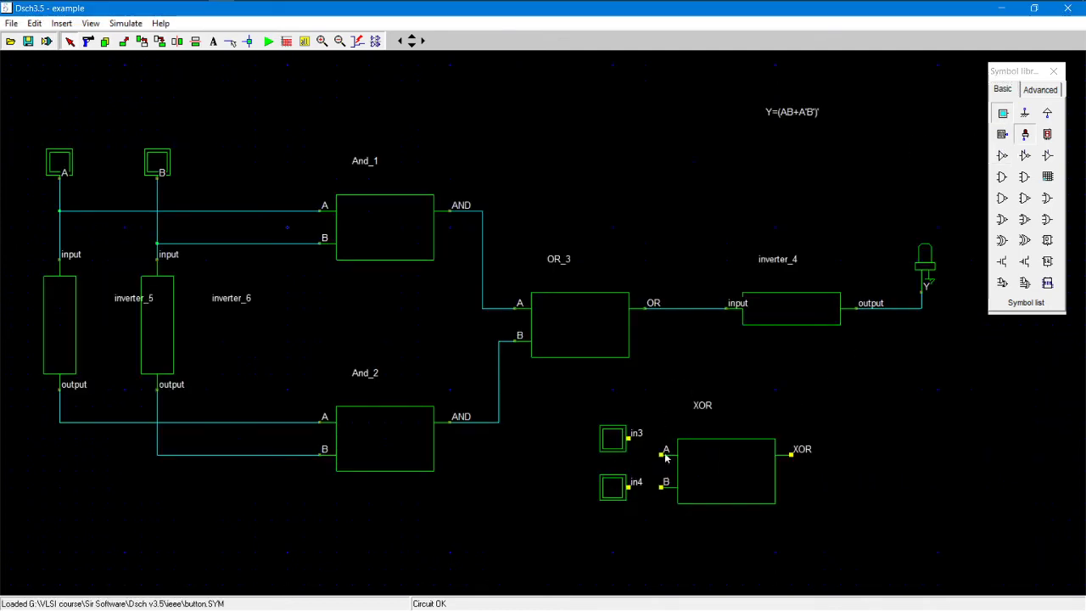
click(1025, 134)
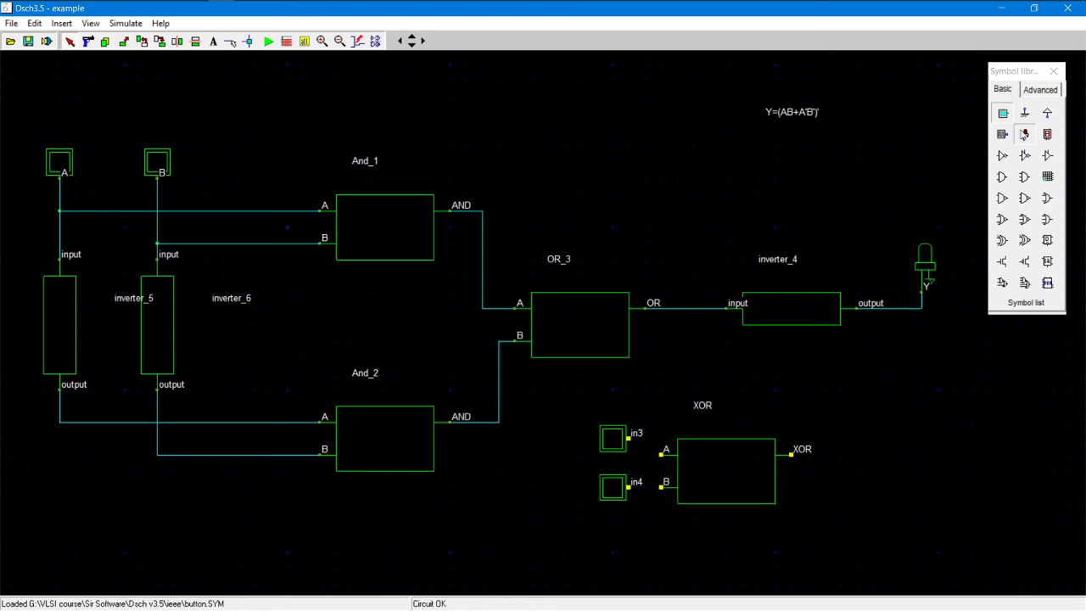
click(877, 440)
drag(619, 440, 617, 453)
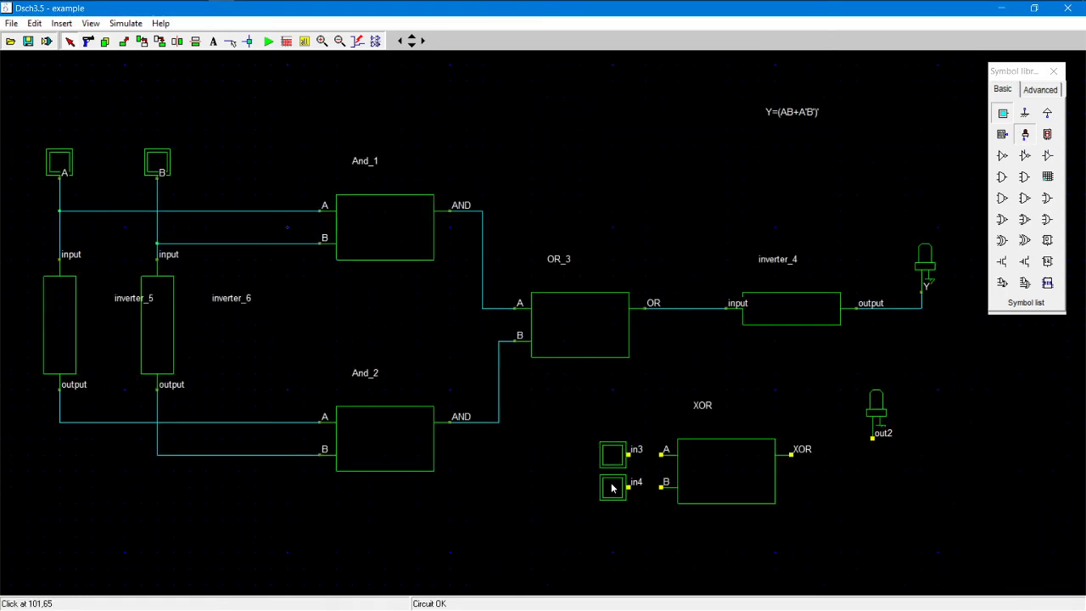
Wire in3 and in4 to the XOR symbol's A and B inputs and its output to light out2, and briefly run the simulation.
click(230, 41)
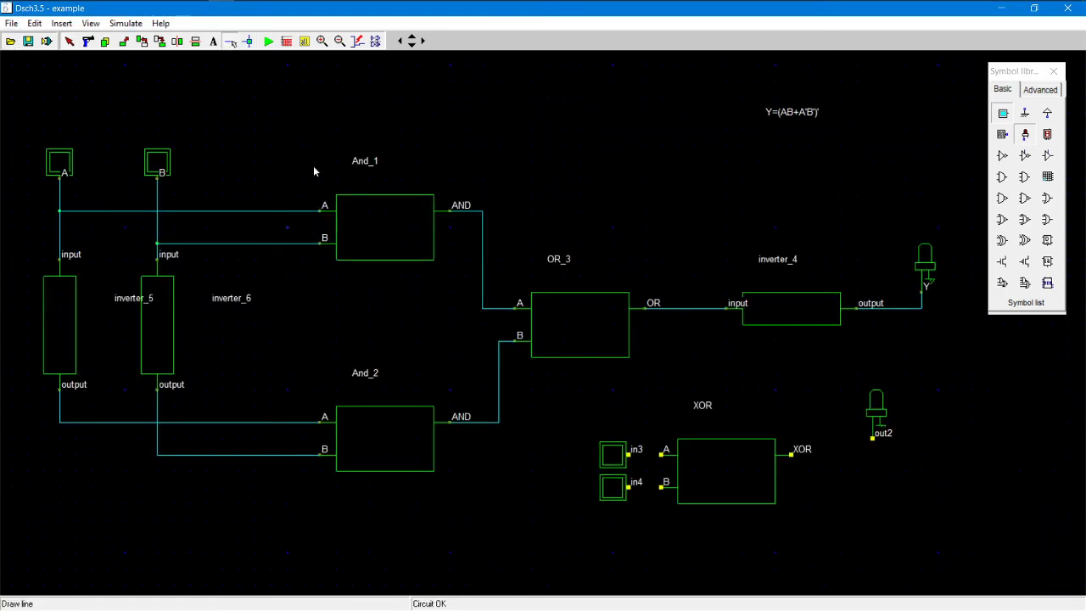
mouse_move(629, 456)
mouse_down()
mouse_move(661, 455)
mouse_move(665, 492)
mouse_up()
click(632, 489)
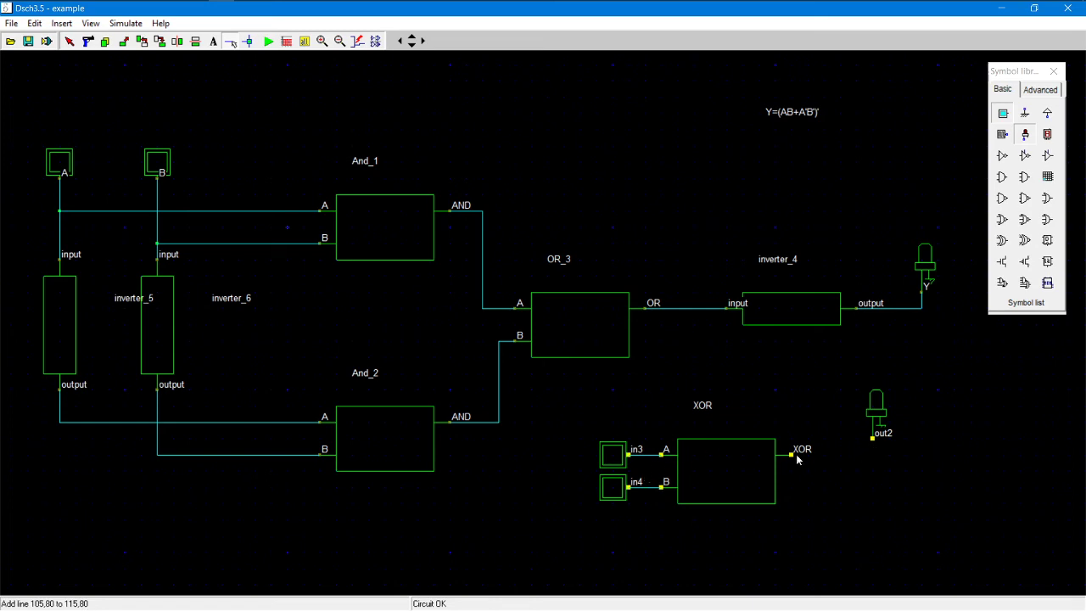
drag(793, 455, 873, 455)
click(268, 42)
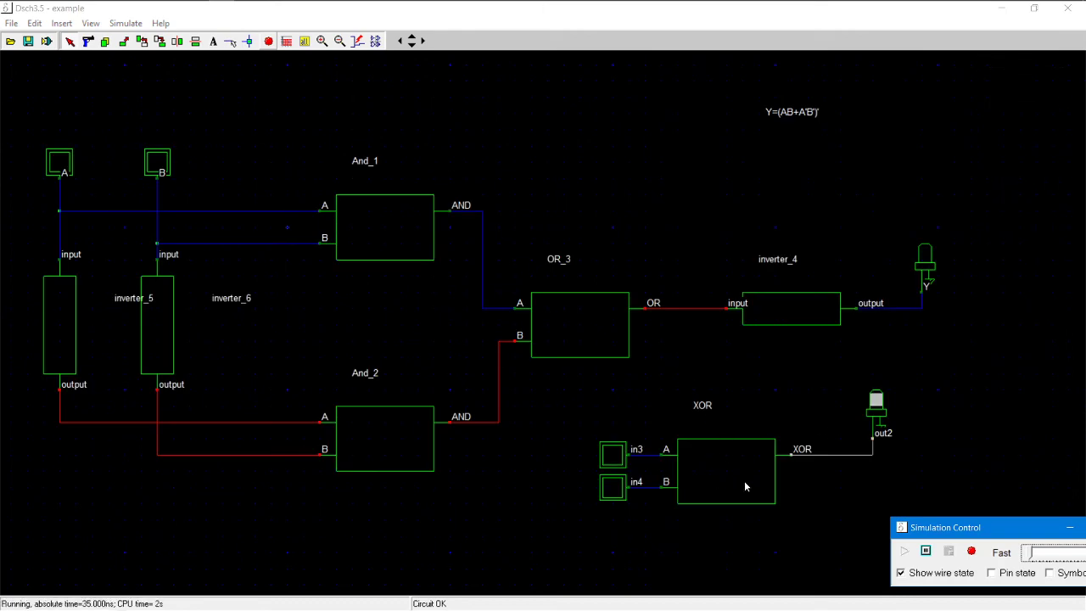
click(971, 552)
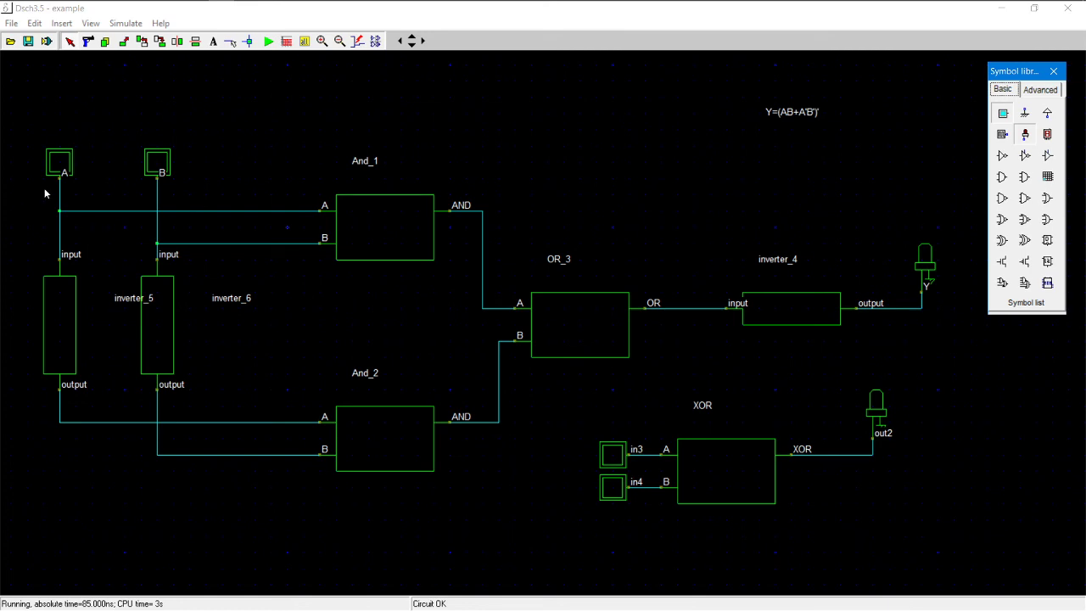
Delete the horizontal and vertical wire segments between the XOR symbol's output and light out2.
click(88, 40)
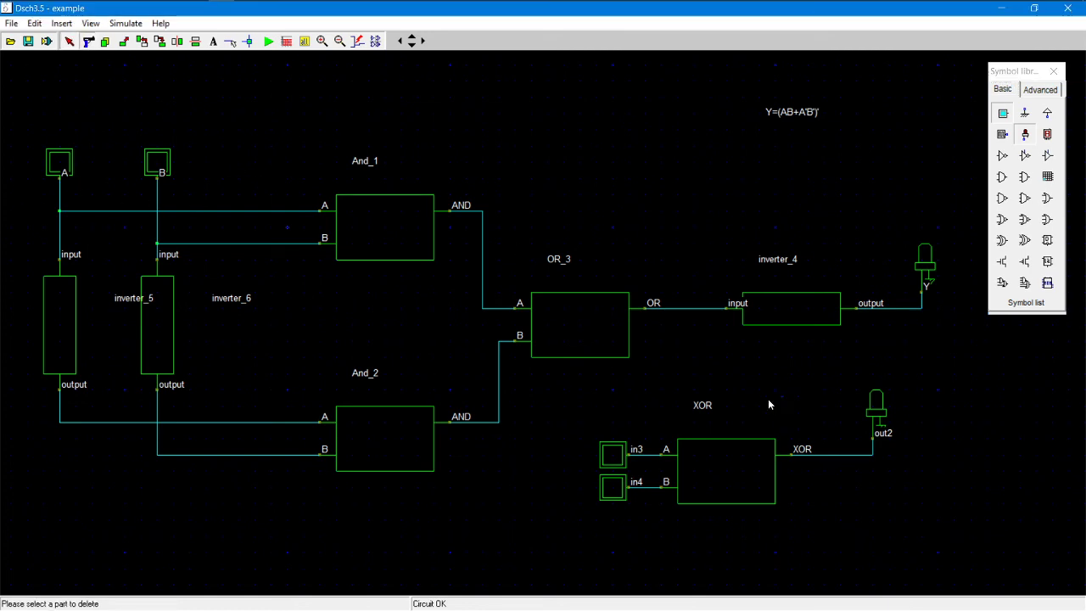
click(835, 456)
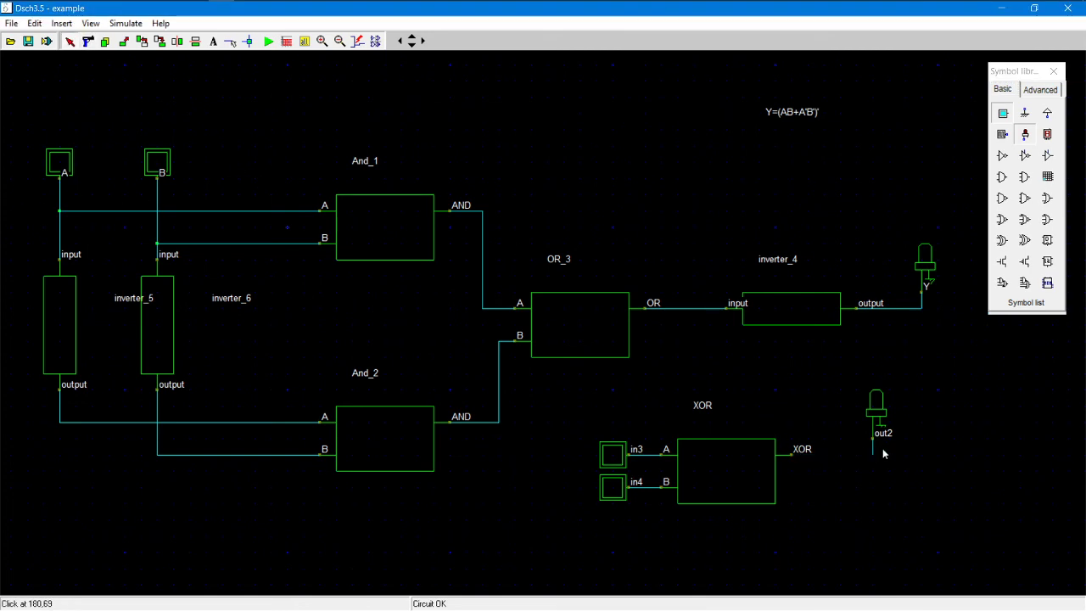
click(873, 450)
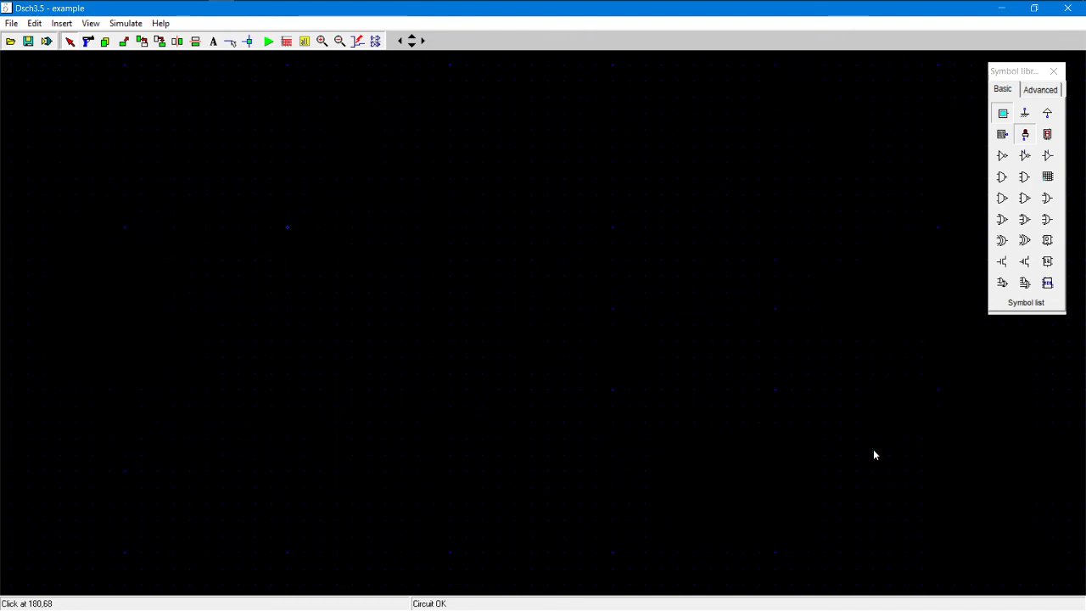
click(87, 42)
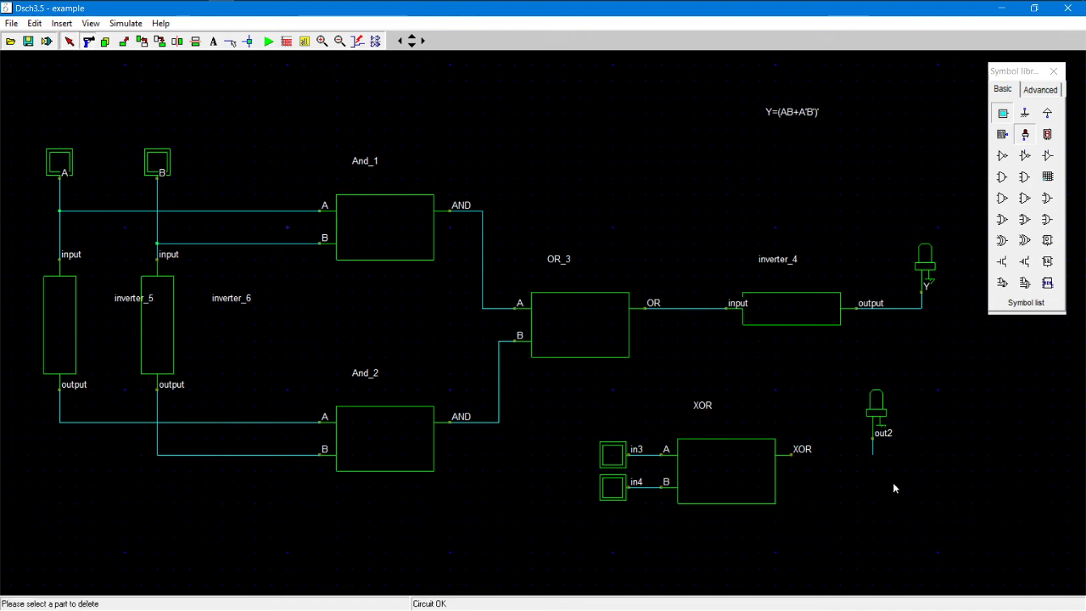
click(874, 448)
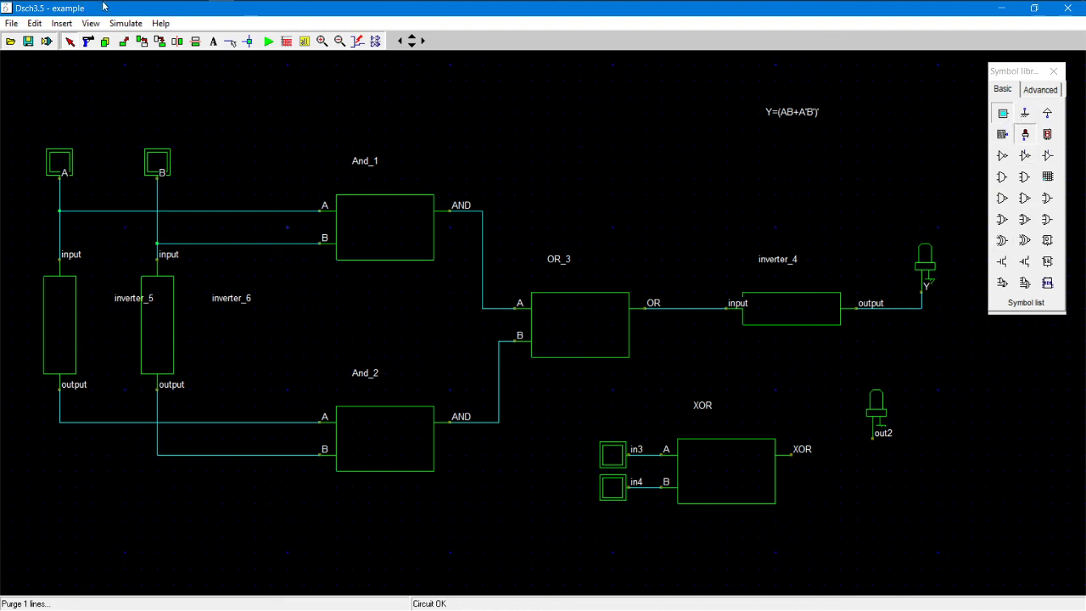
Rewire the XOR symbol's output to light out2 with two line segments and briefly run the simulation again.
click(231, 40)
drag(791, 455, 871, 455)
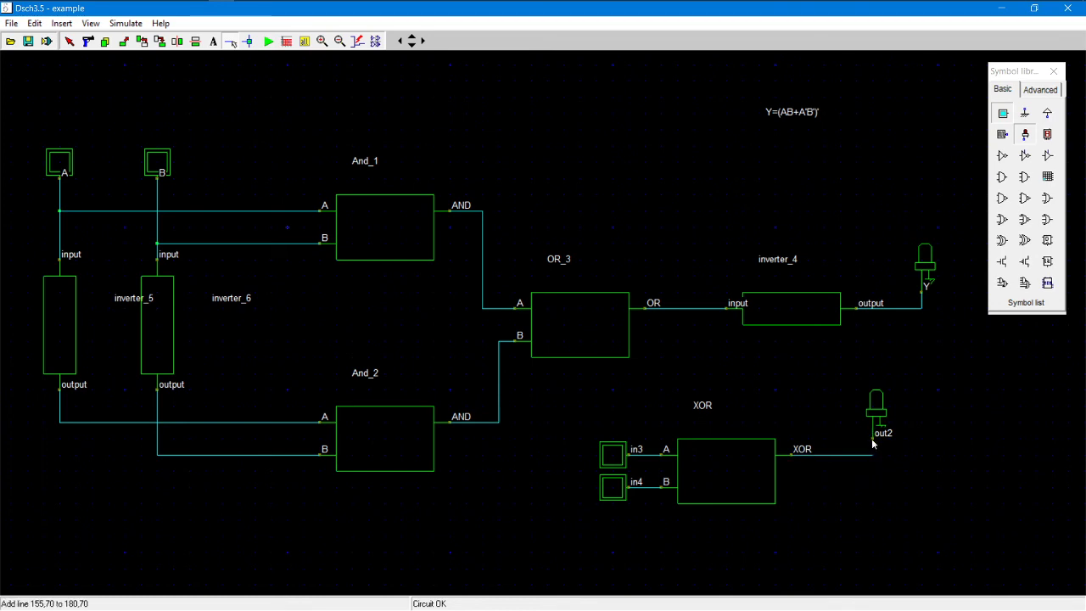
drag(873, 442, 874, 455)
click(269, 42)
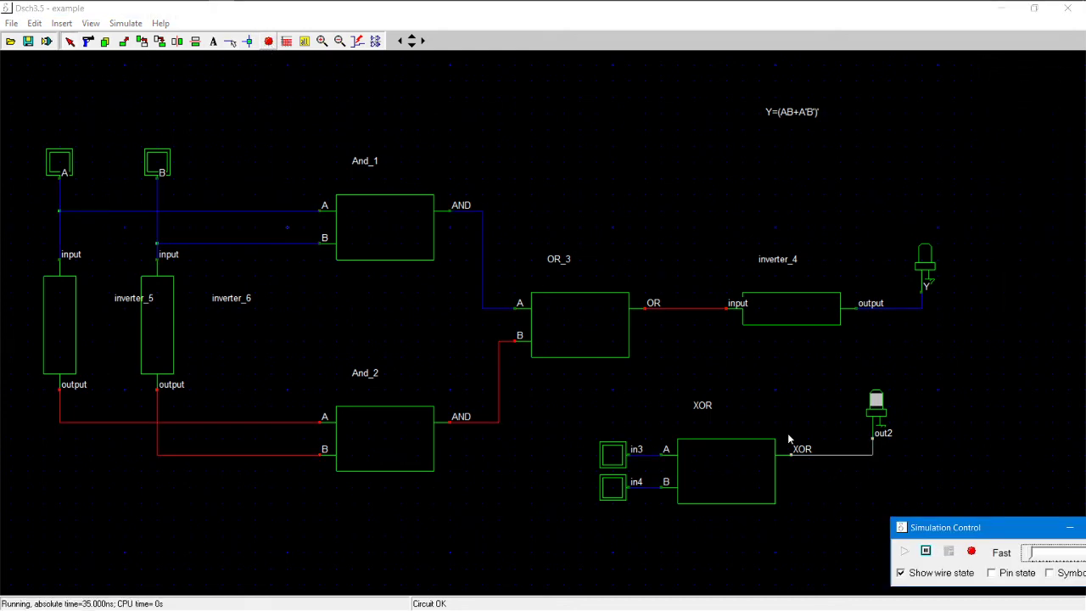
click(972, 551)
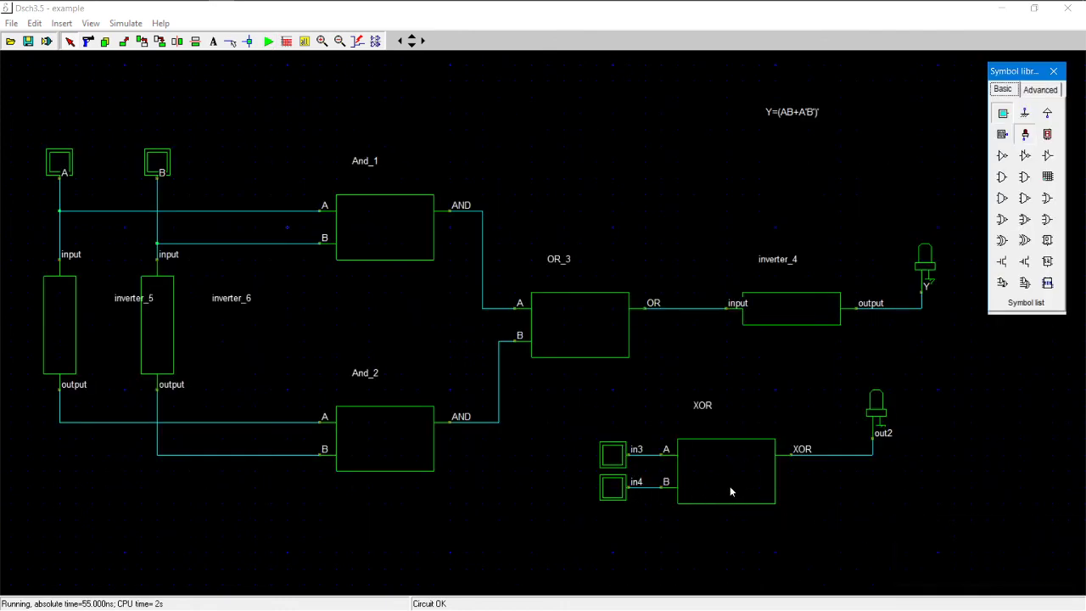
click(608, 456)
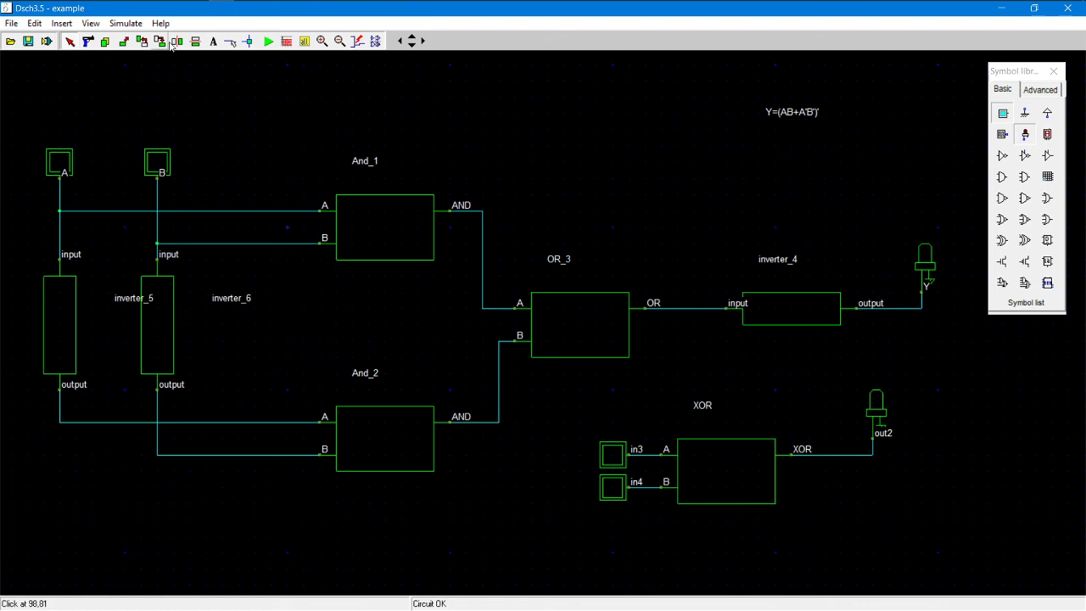
click(87, 42)
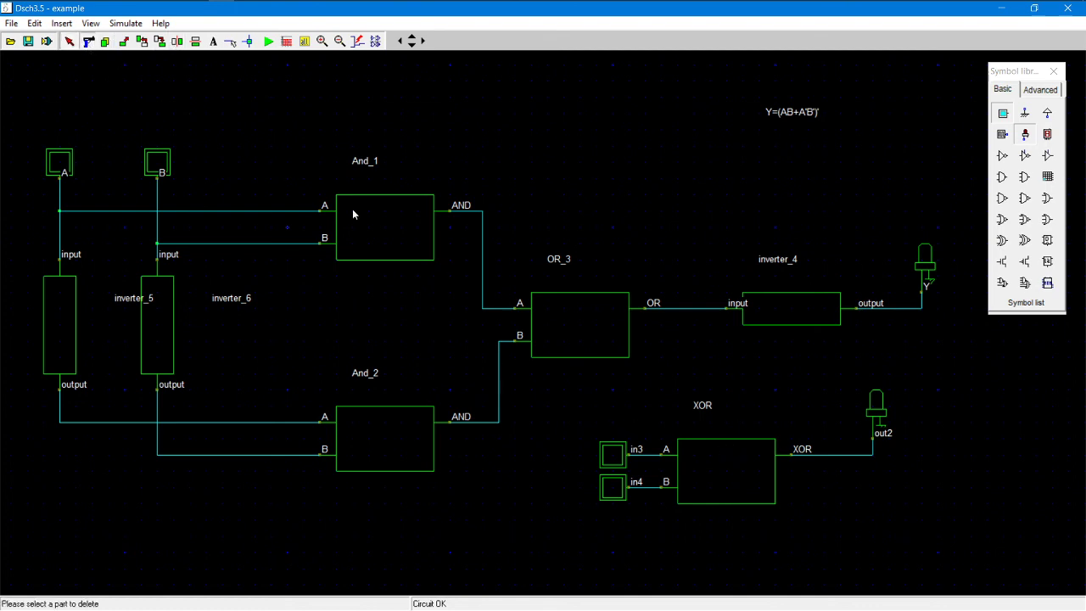
click(244, 10)
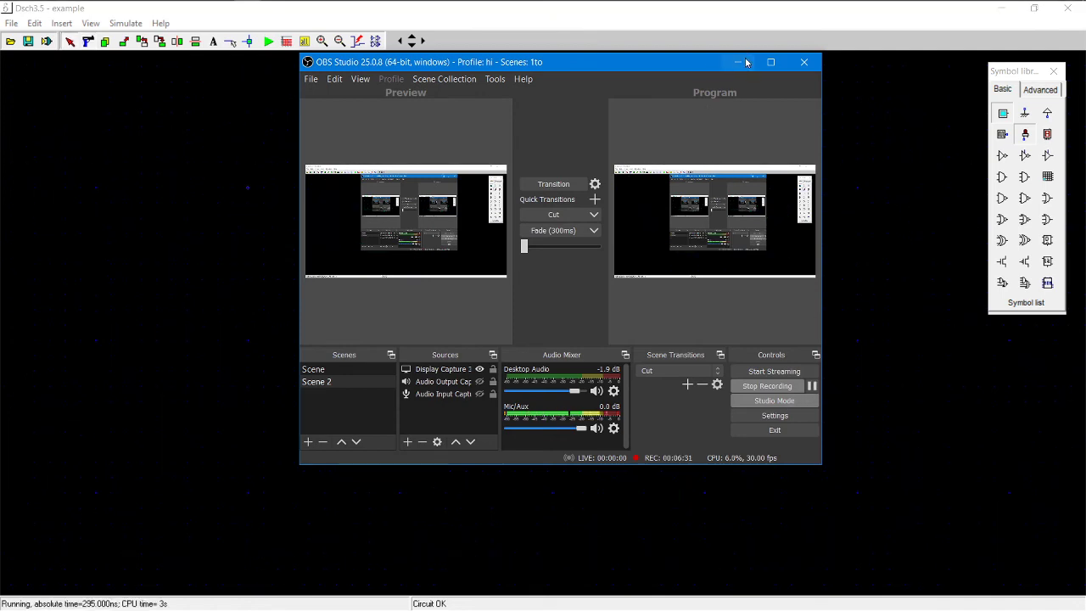
click(737, 62)
click(400, 198)
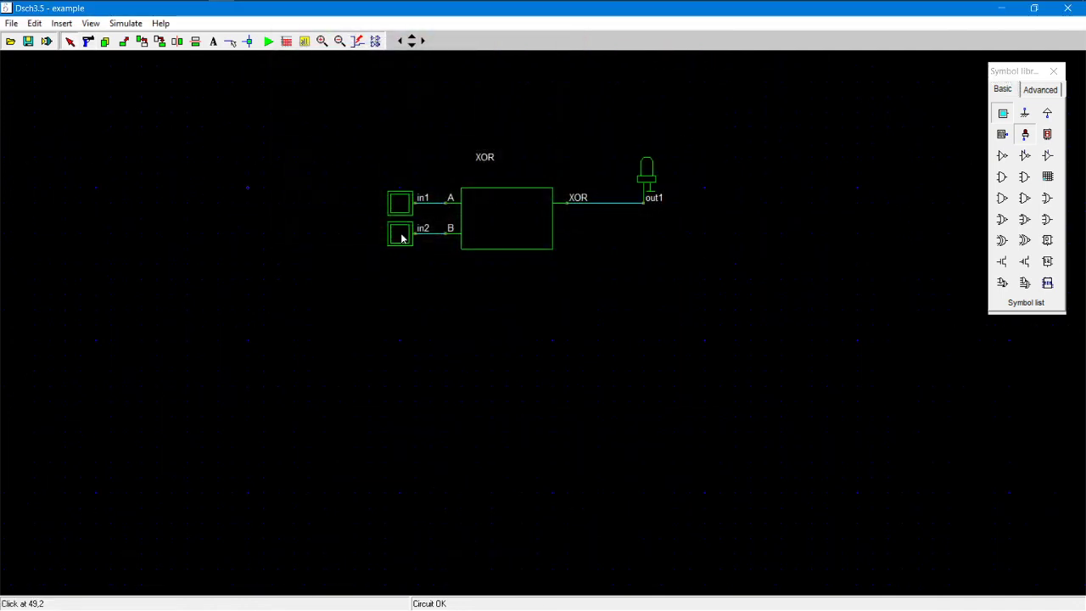
Simulate the XOR symbol circuit, toggling in1 and in2 individually and together to test out1, and stop the simulation with both inputs off.
click(402, 235)
click(408, 202)
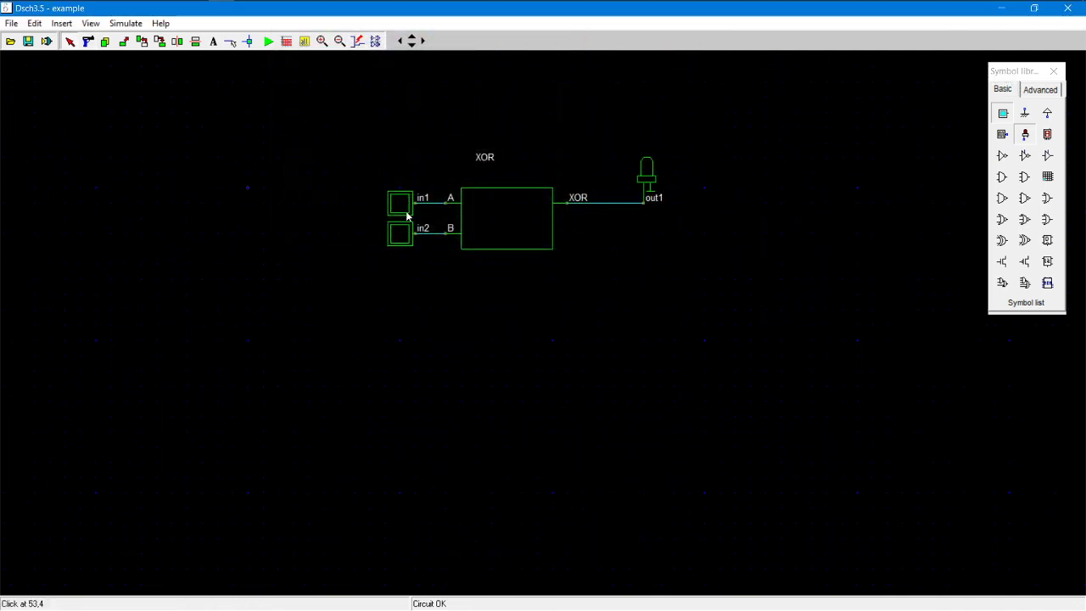
click(268, 40)
click(394, 203)
click(393, 229)
click(397, 203)
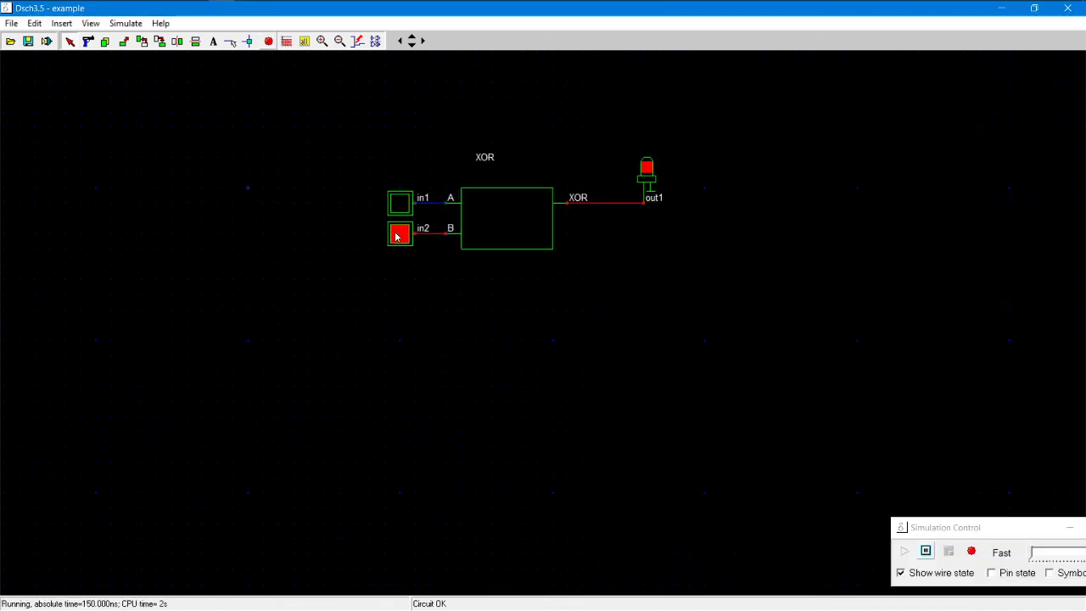
click(395, 234)
click(397, 210)
click(393, 236)
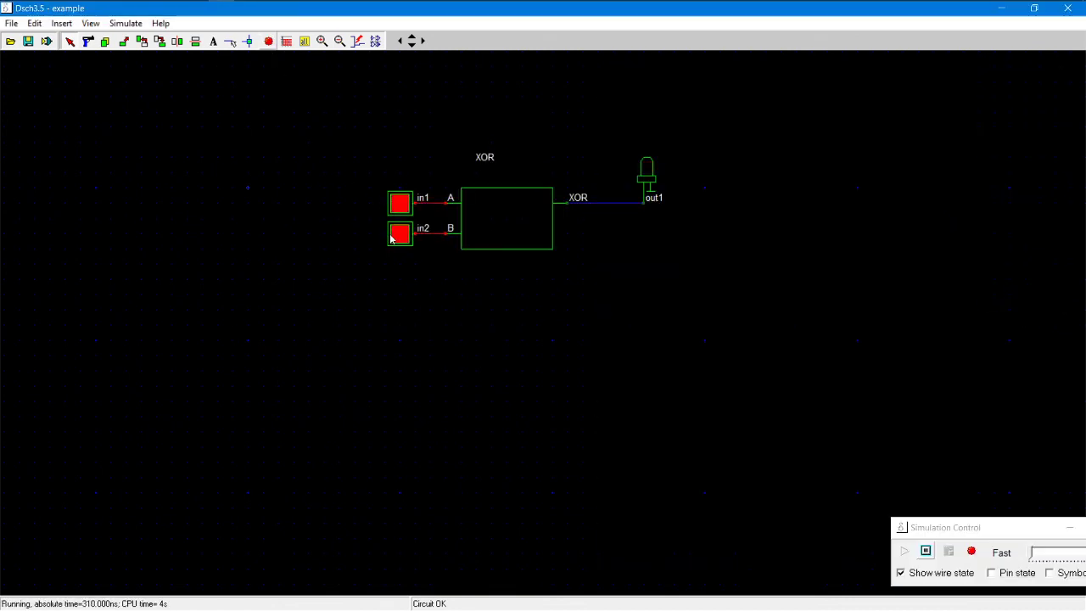
click(395, 209)
click(393, 235)
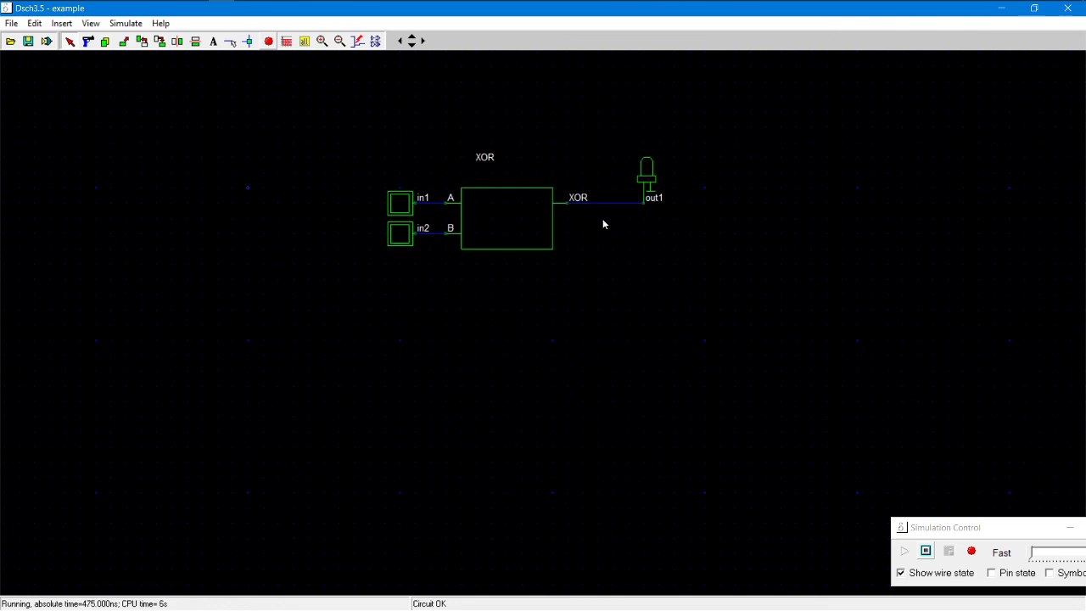
click(971, 552)
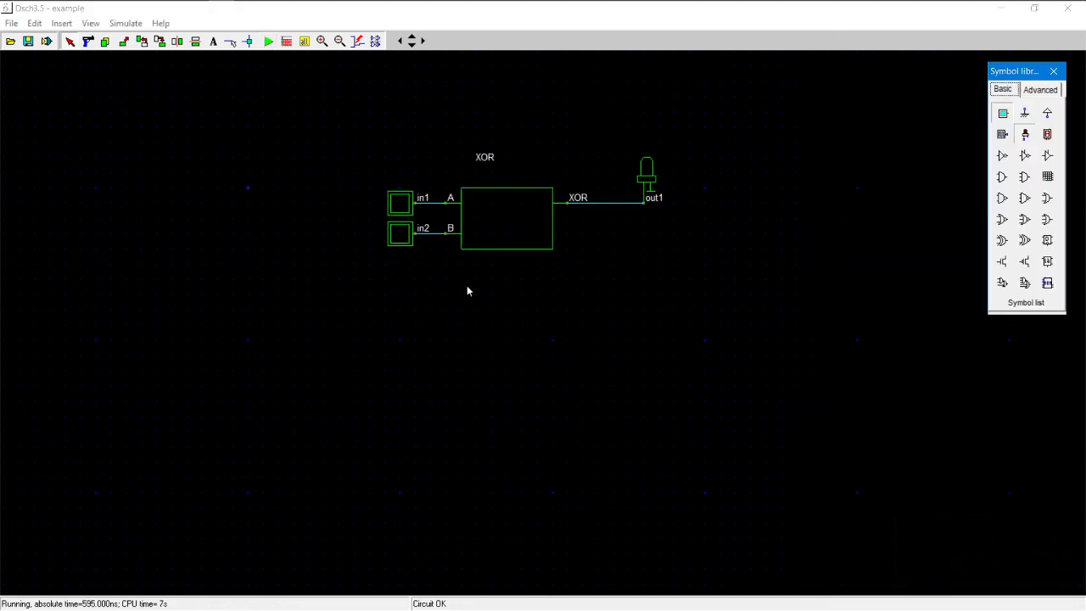
Switch to the OneNote page and highlight the expression Y=(AB+A'B')' in yellow.
click(169, 10)
drag(223, 241, 395, 250)
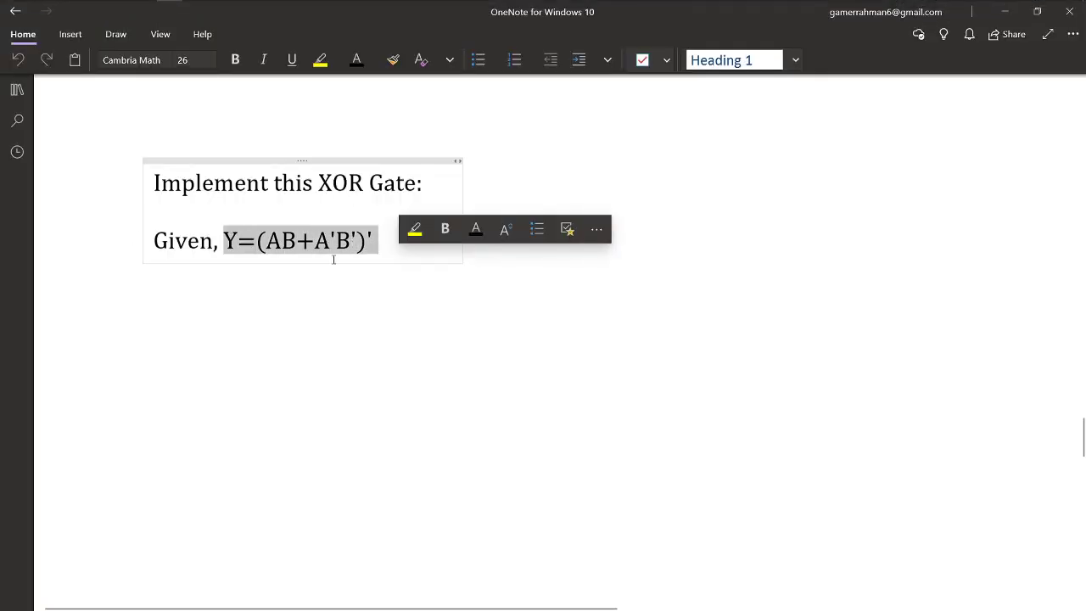
click(414, 229)
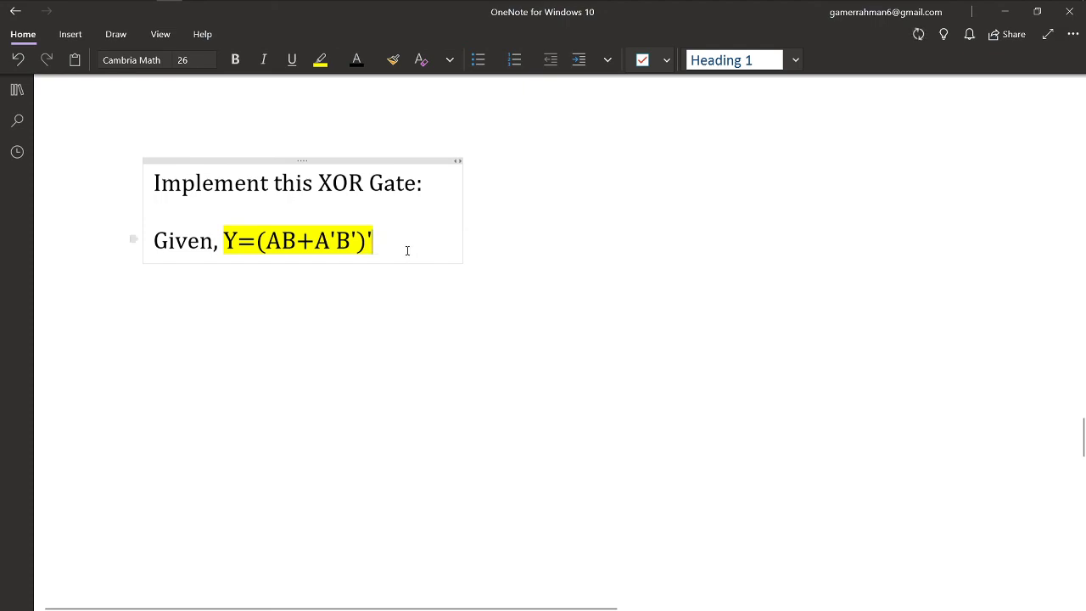
click(246, 11)
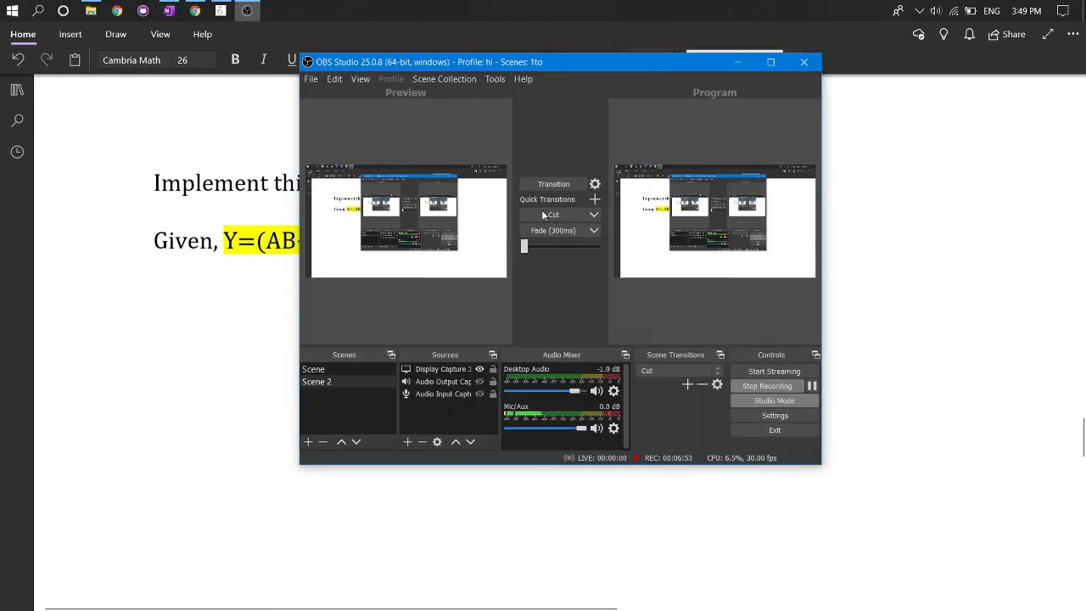